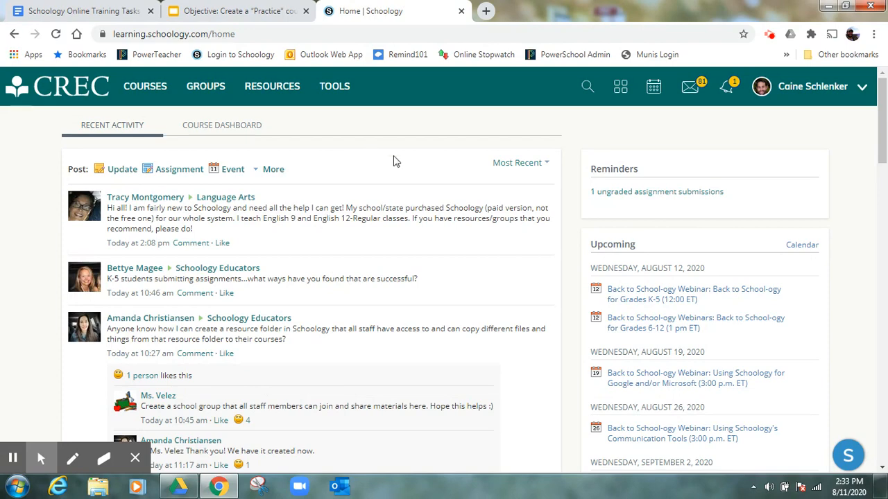
- Open the Freshman English A Block course materials and go to the September 14-18 Topic: Writing a Conclusion folder in Lessons and Assignments
click(145, 88)
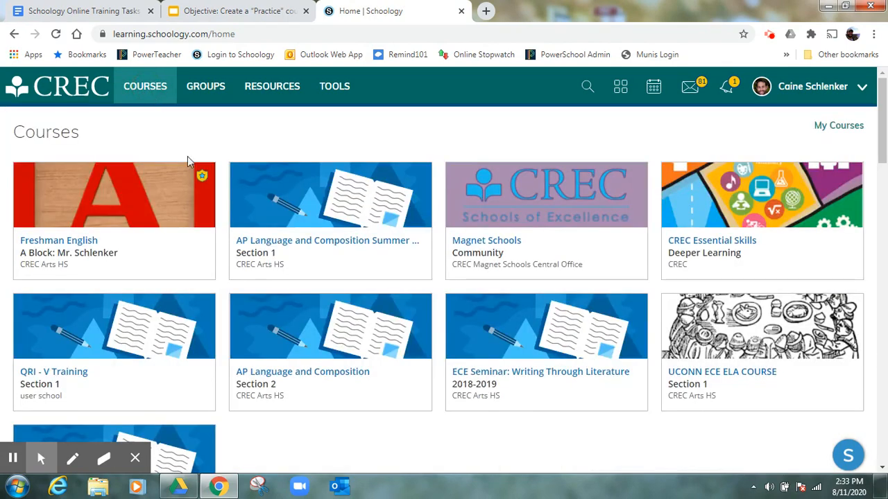
click(88, 218)
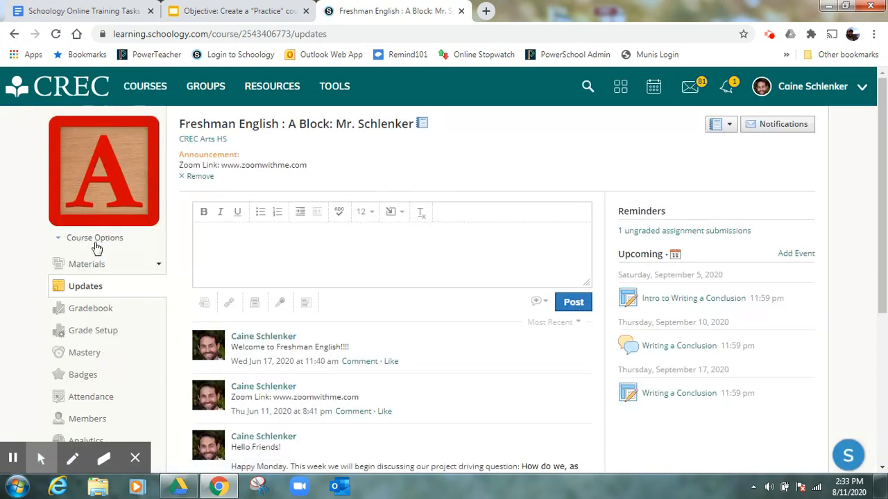
scroll(111, 244, down, 1)
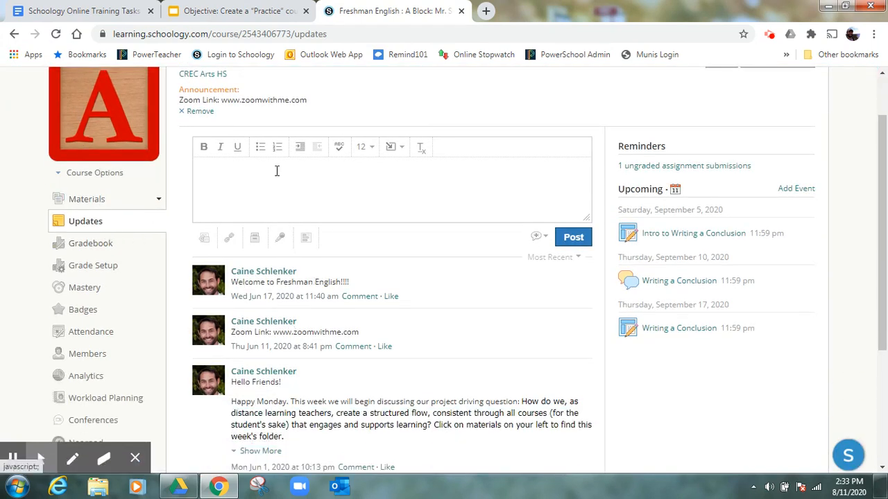
click(85, 202)
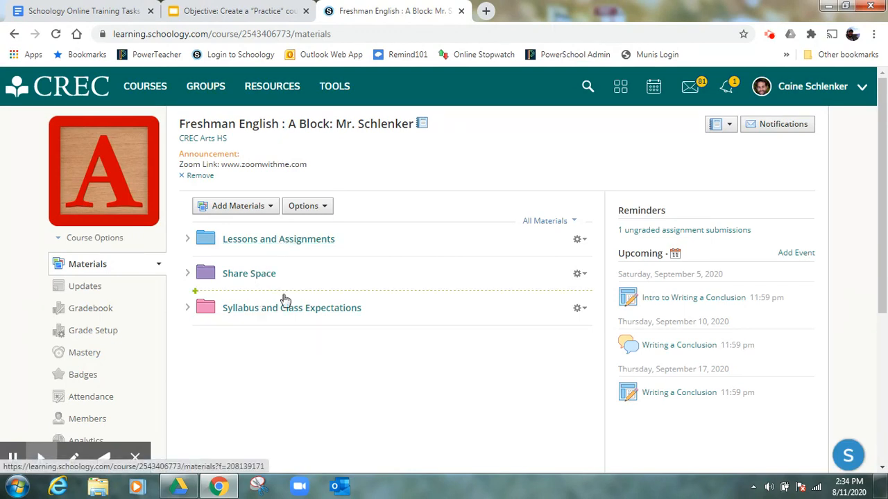
click(248, 244)
click(249, 242)
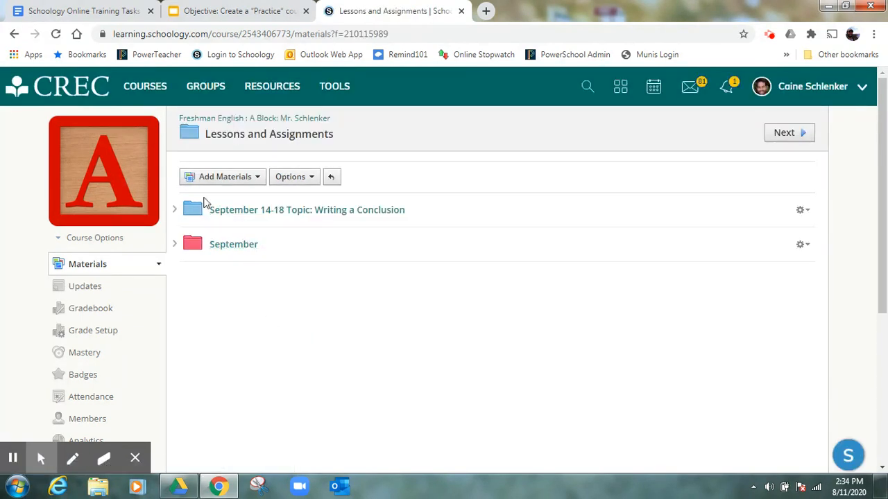
click(292, 211)
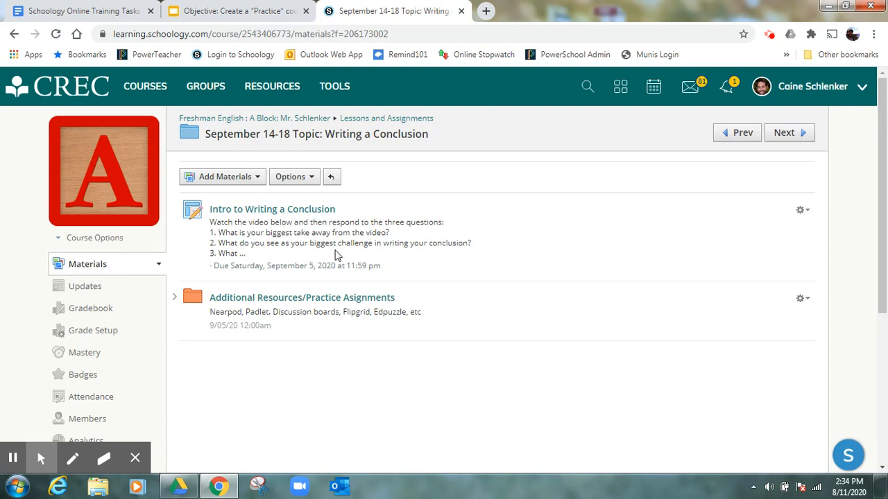
- Start a new test/quiz in this folder and name it Writing a Conclusion
click(250, 181)
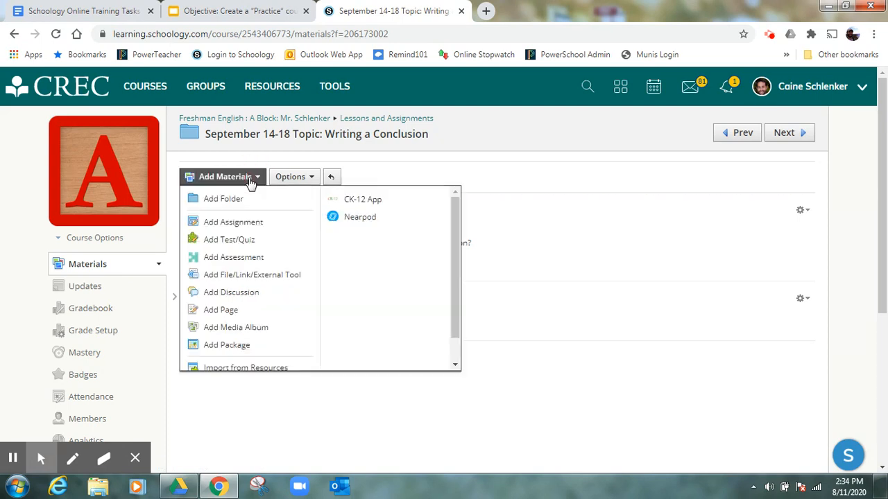
click(228, 241)
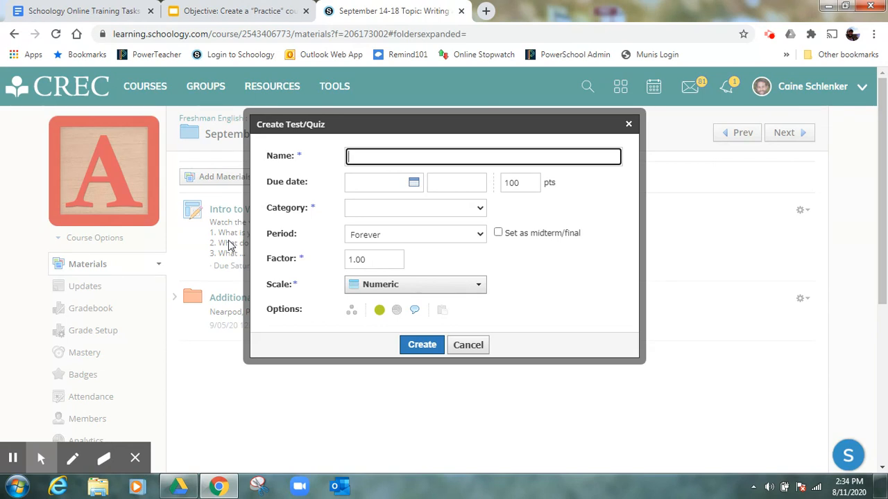
text(Writ)
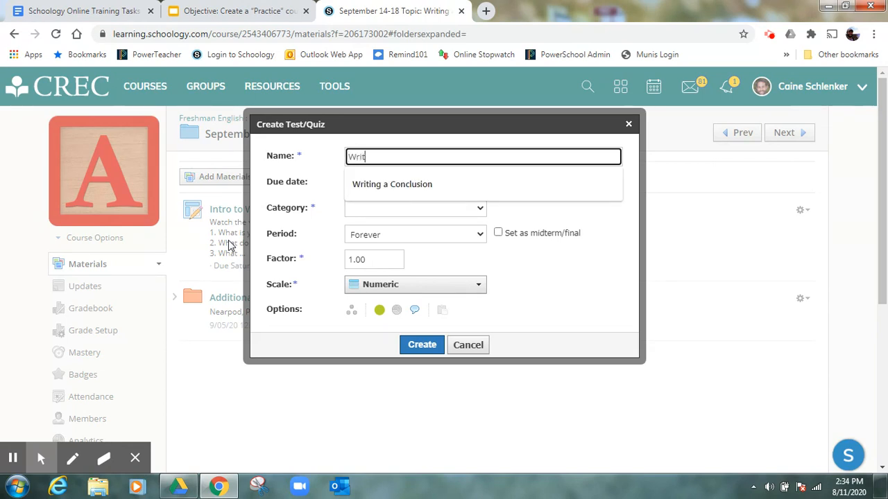
text(ing)
click(408, 188)
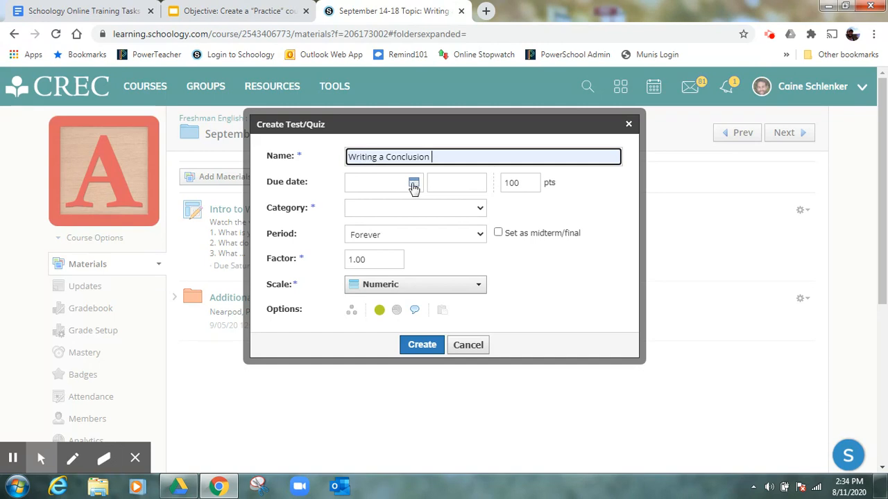
- Set the quiz's due date to 9/17/20 and its category to Quiz, keeping the Numeric scale
click(413, 185)
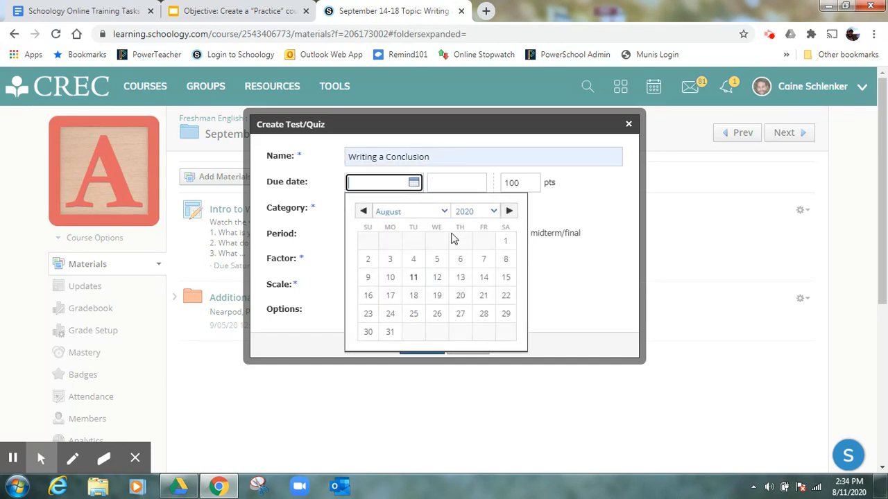
click(441, 215)
click(406, 395)
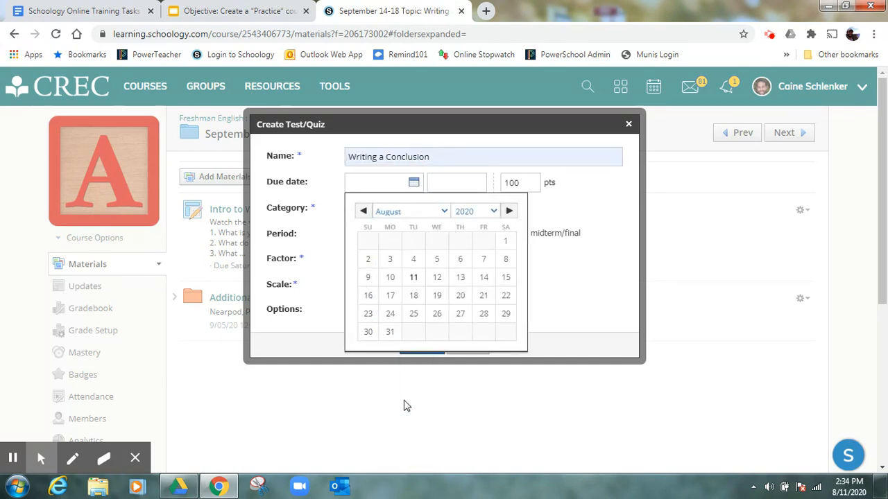
click(460, 277)
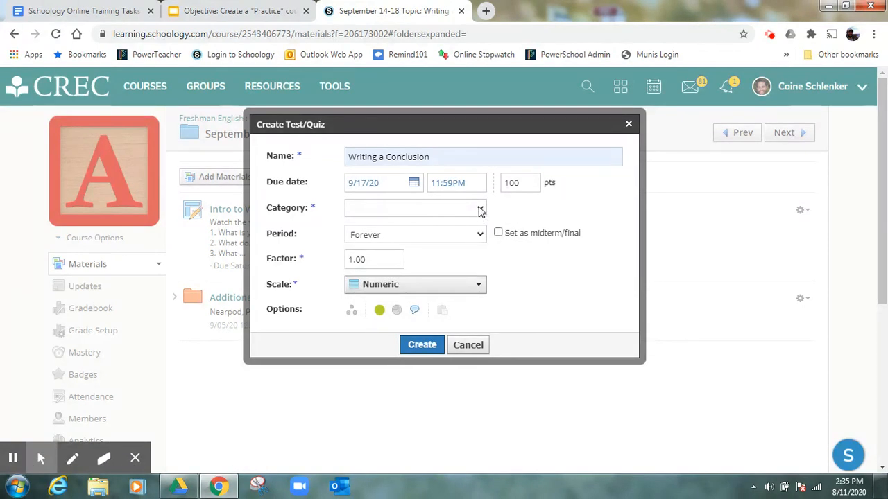
click(479, 208)
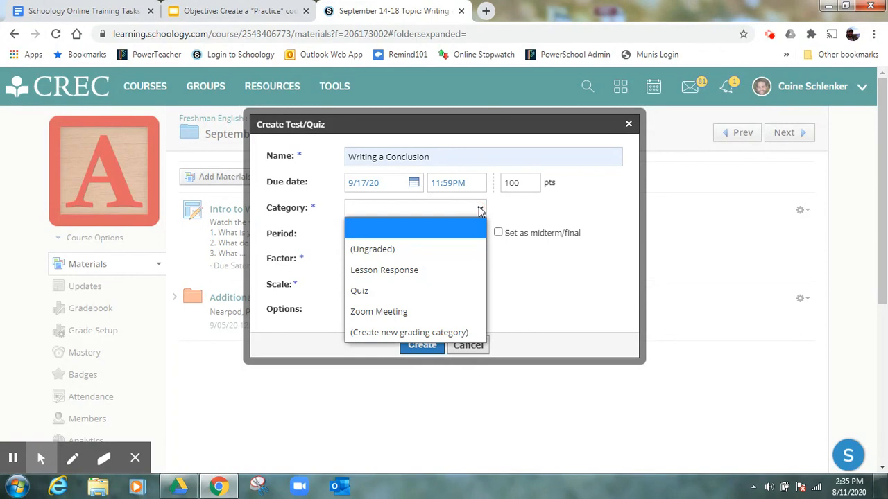
click(367, 292)
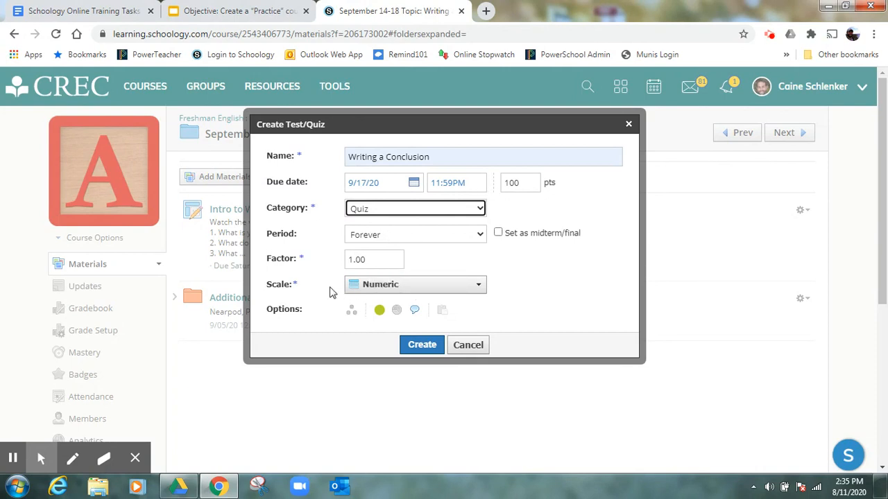
click(386, 291)
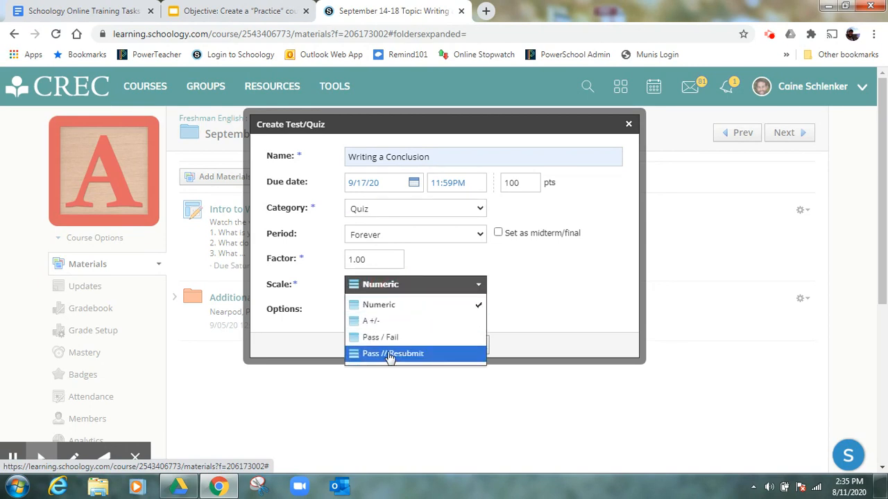
click(406, 285)
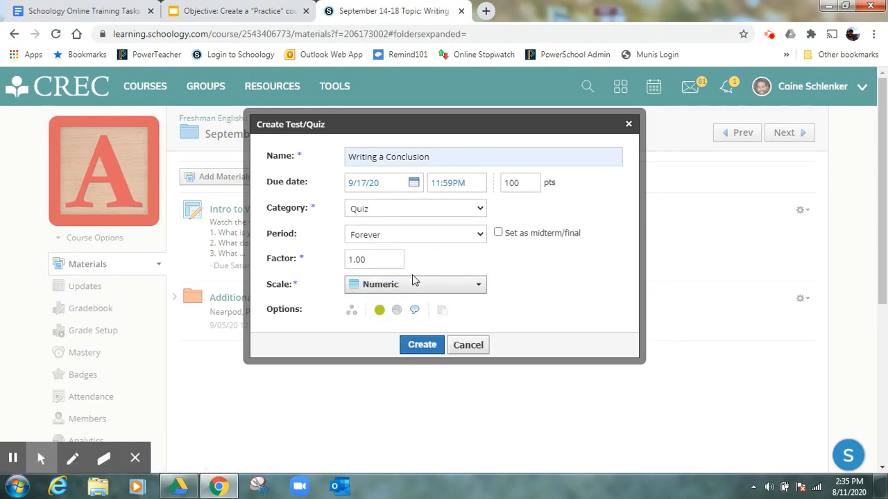
- Assign the quiz individually to one course member, and remove that member from the assignment again
click(352, 313)
click(353, 306)
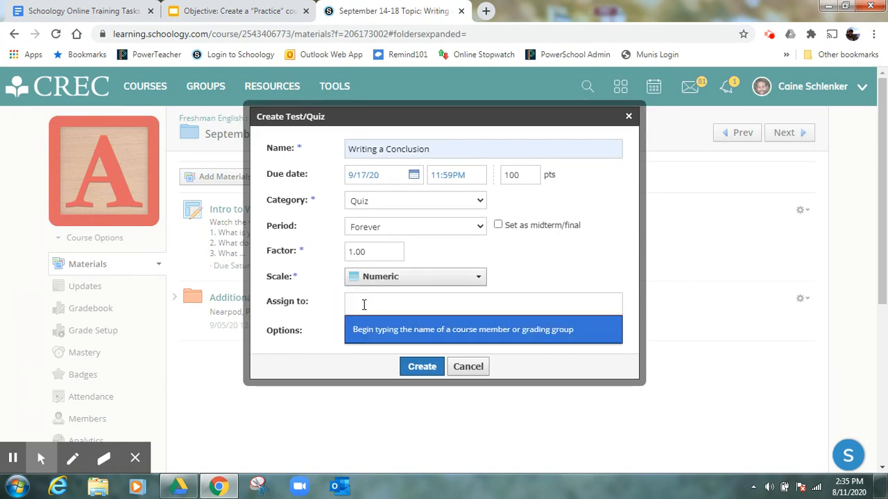
text(jaso)
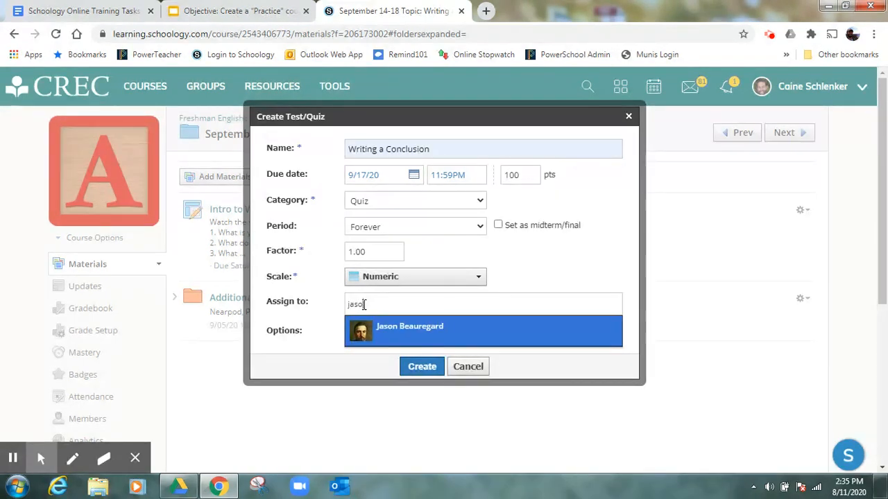
click(406, 331)
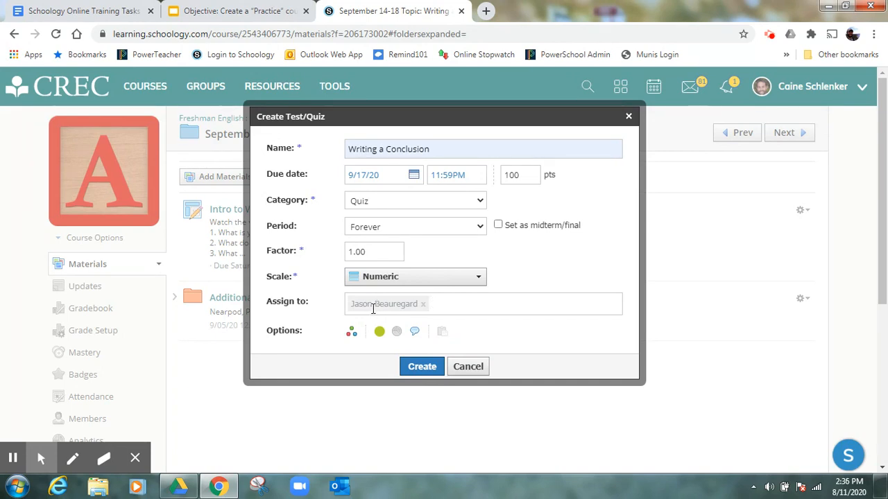
click(423, 305)
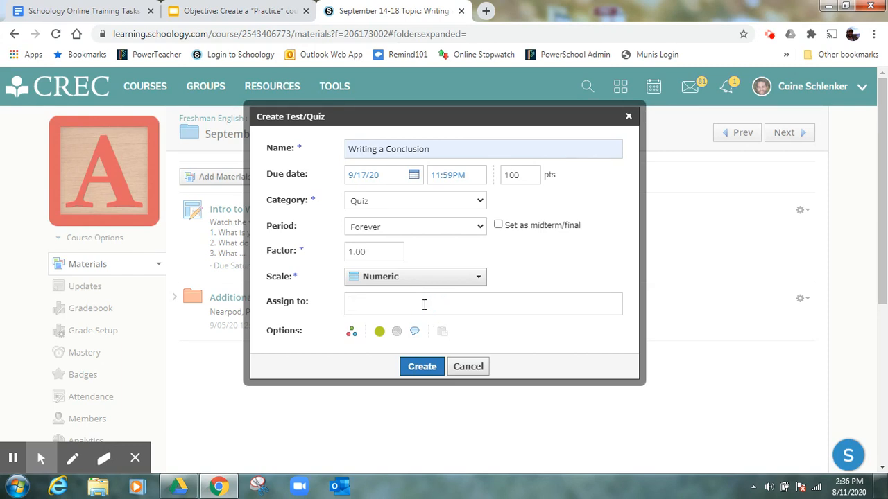
- Disable comments on the quiz while keeping it published to students, and create it
click(380, 332)
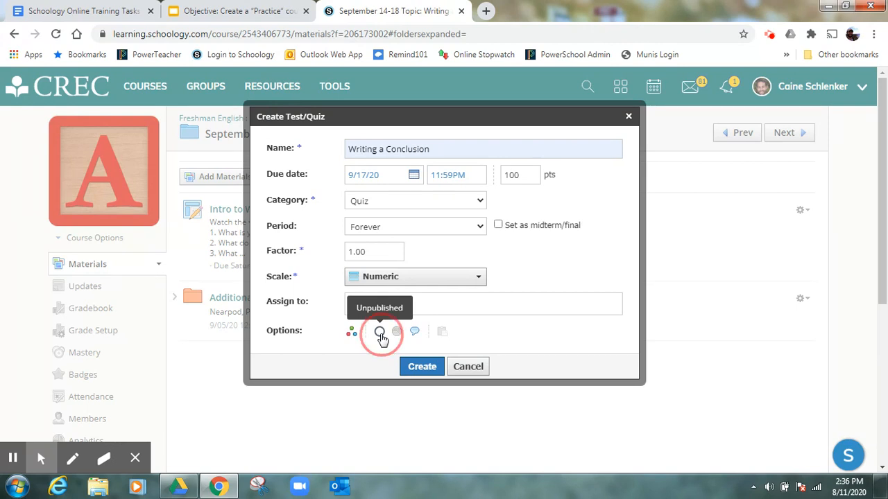
click(381, 333)
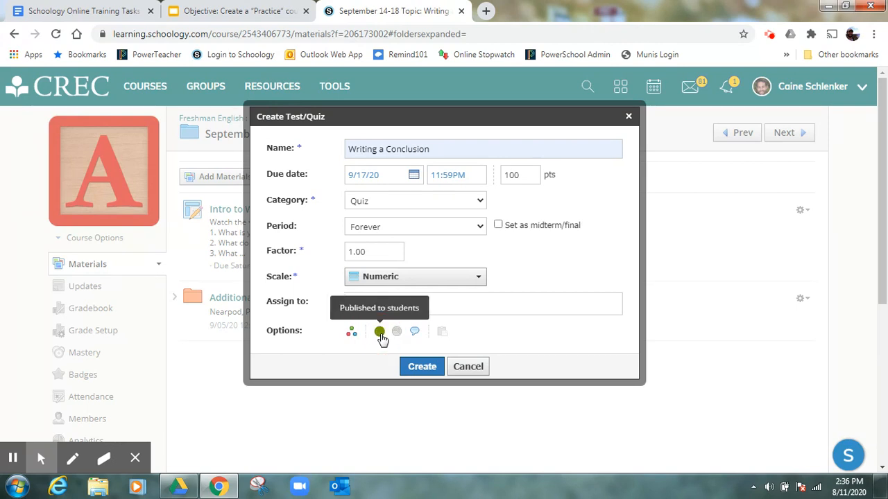
click(416, 333)
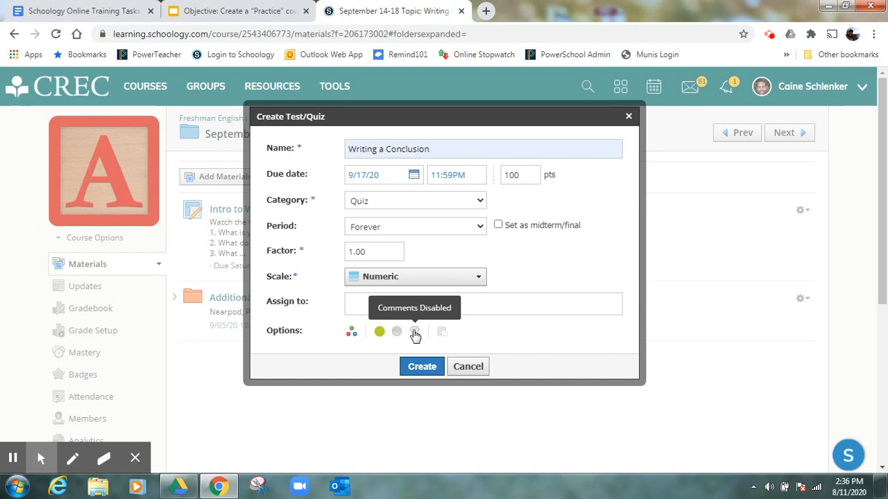
click(412, 332)
click(414, 332)
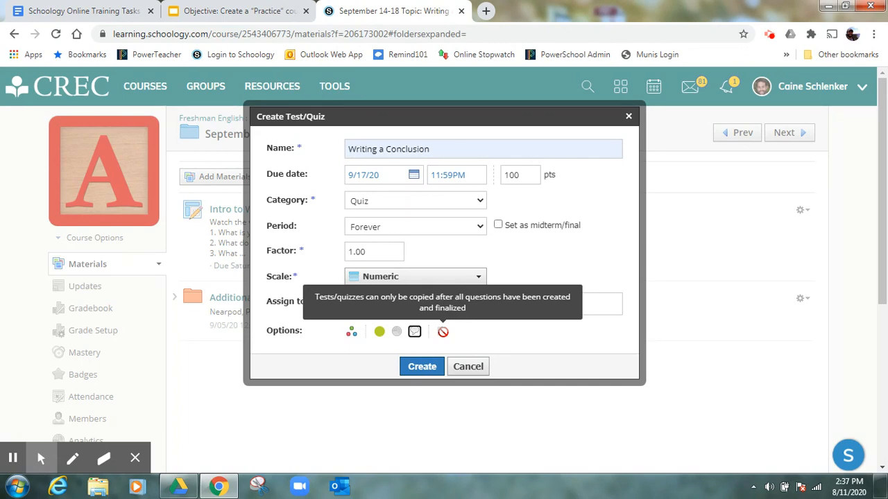
click(420, 368)
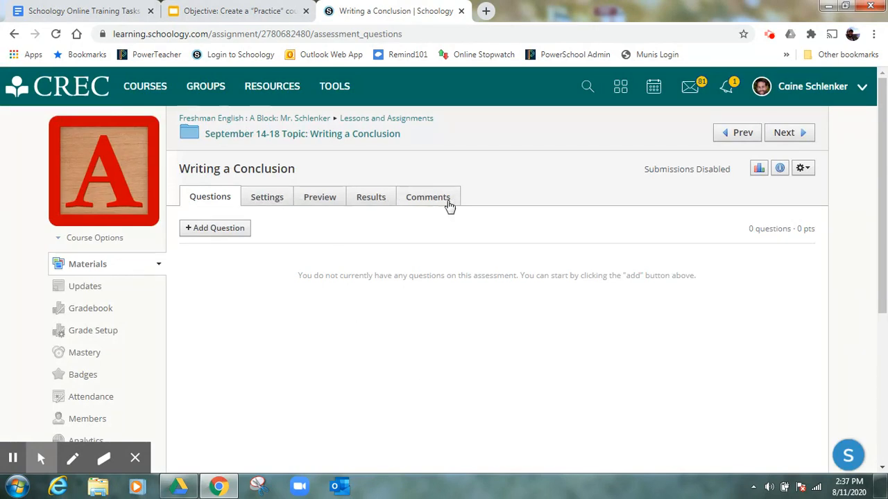
- Open a new True/False question for the quiz and review its answer text fields and correct answer choices
click(209, 234)
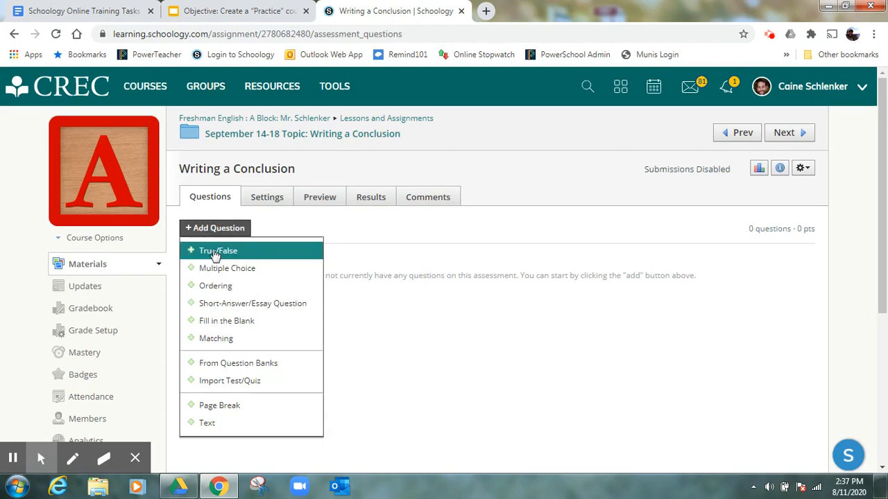
click(215, 253)
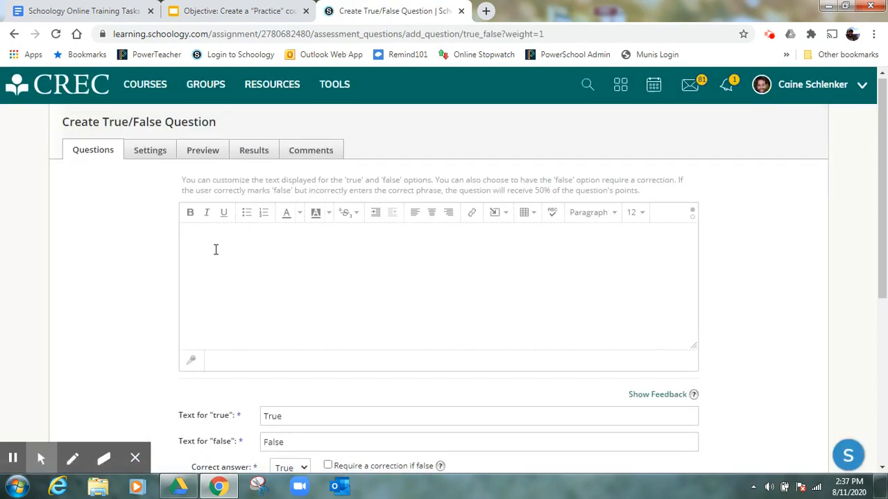
scroll(214, 250, down, 1)
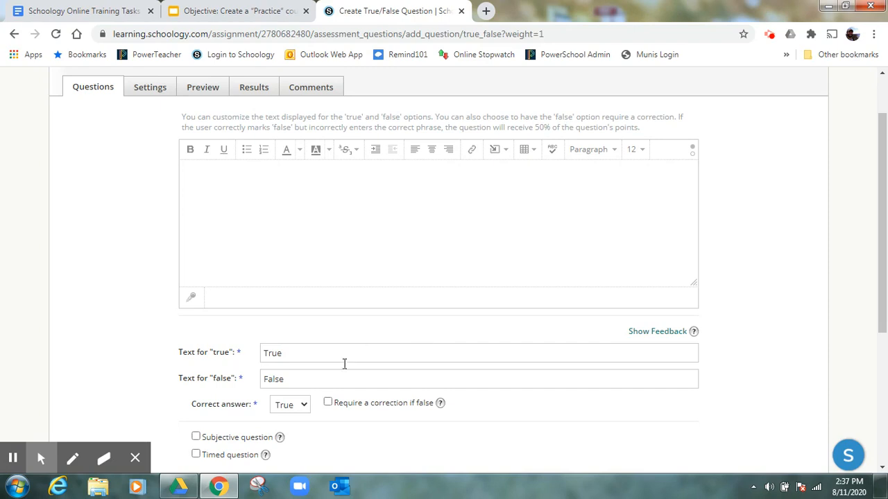
click(318, 353)
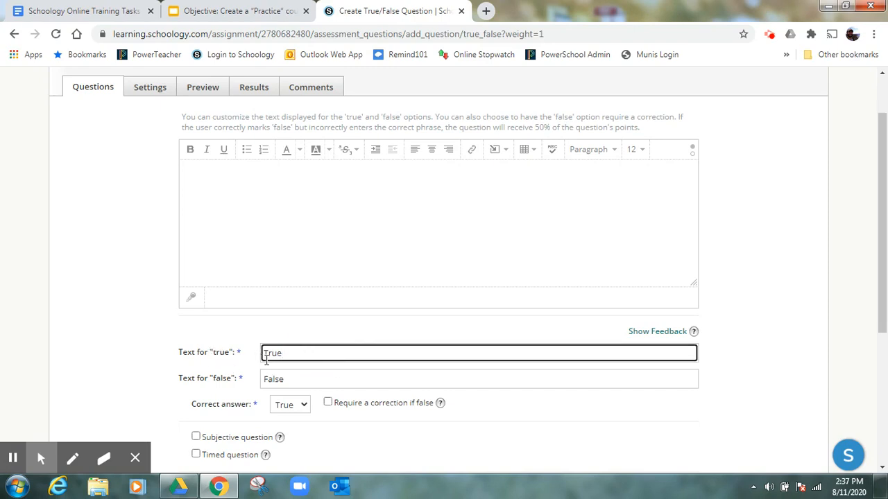
scroll(280, 385, down, 2)
click(291, 277)
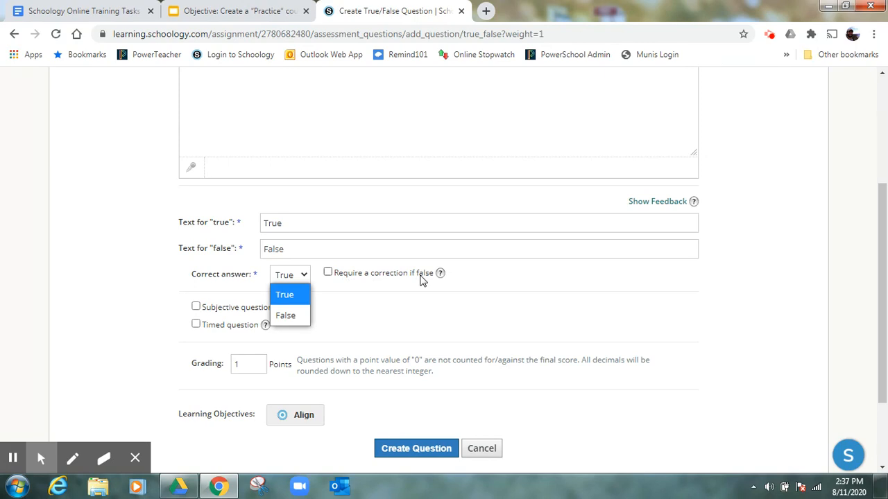
click(220, 291)
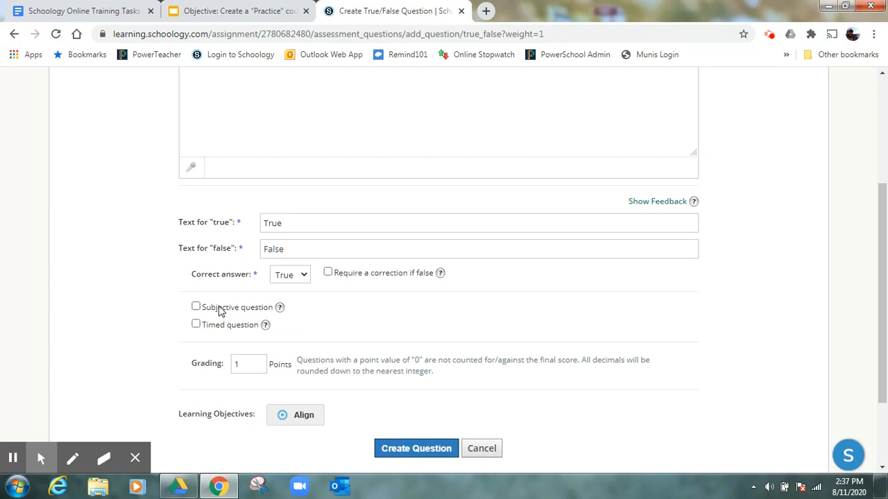
- Switch the subjective and timed options on and off again, and try to create the blank True/False question
click(197, 307)
click(197, 307)
click(196, 324)
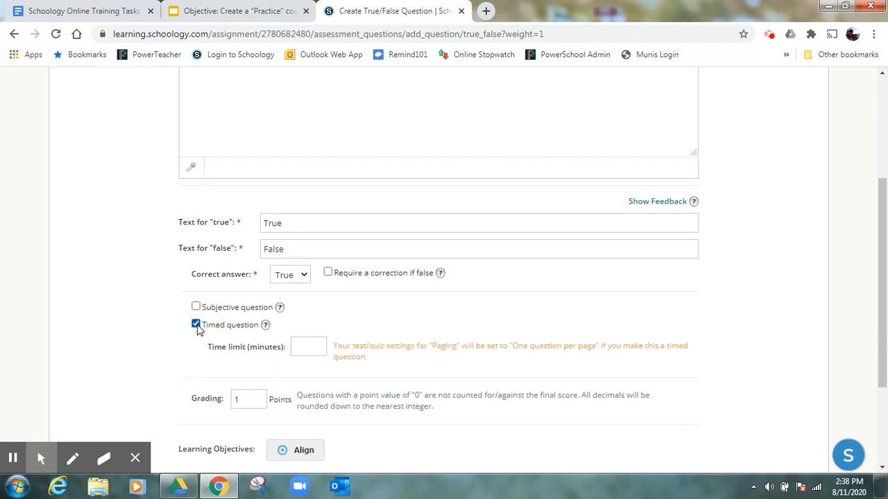
click(196, 326)
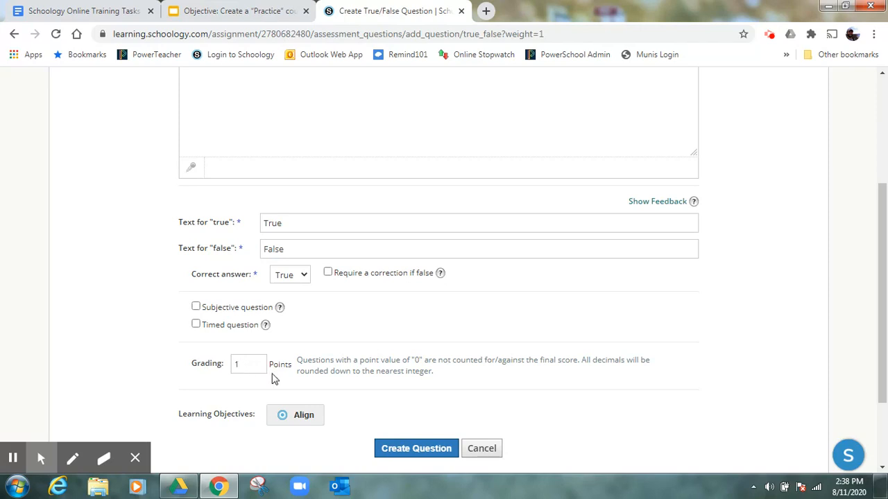
click(417, 449)
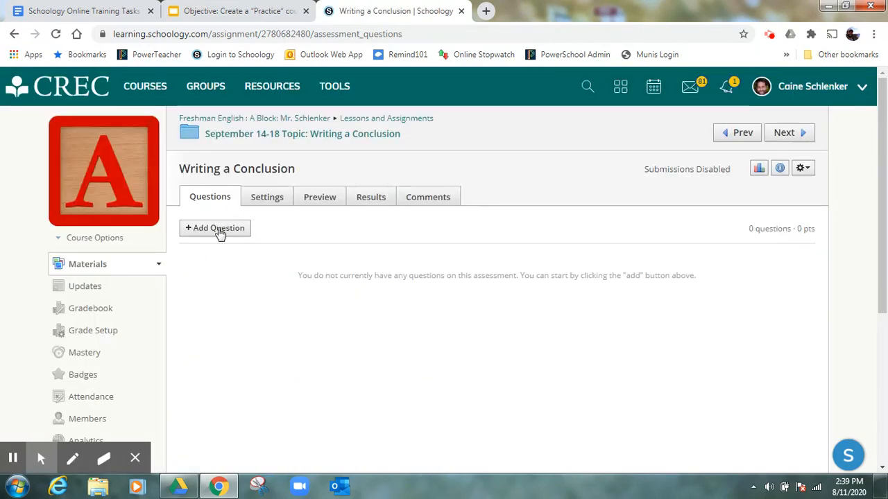
- Open a new Multiple Choice question, review its answer choices, options and grading, and return to the quiz's question list
click(218, 229)
click(242, 270)
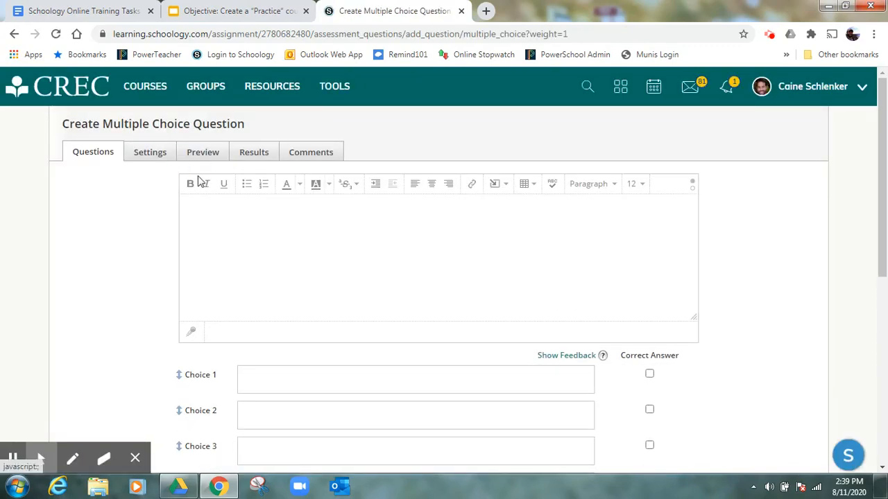
scroll(293, 251, down, 1)
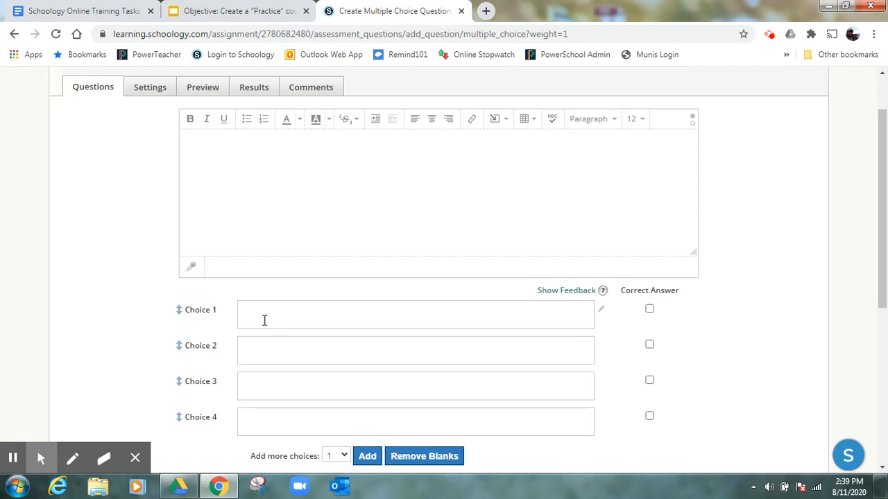
scroll(264, 320, down, 3)
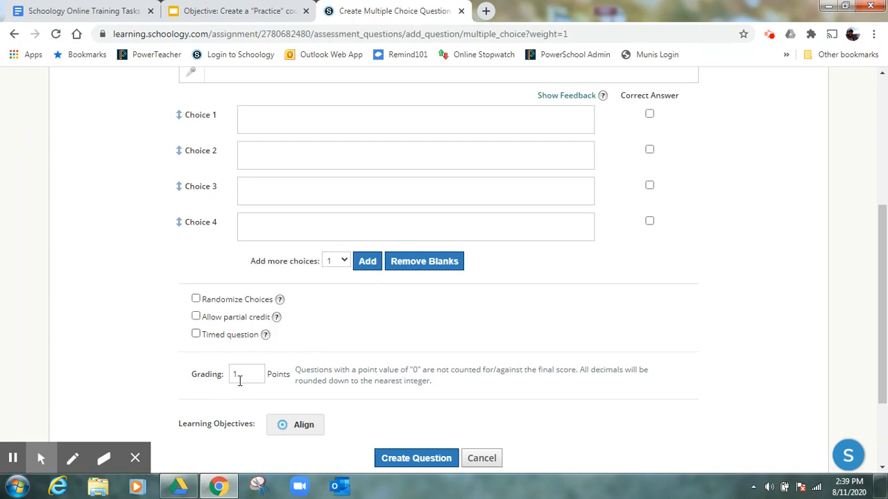
scroll(245, 374, up, 4)
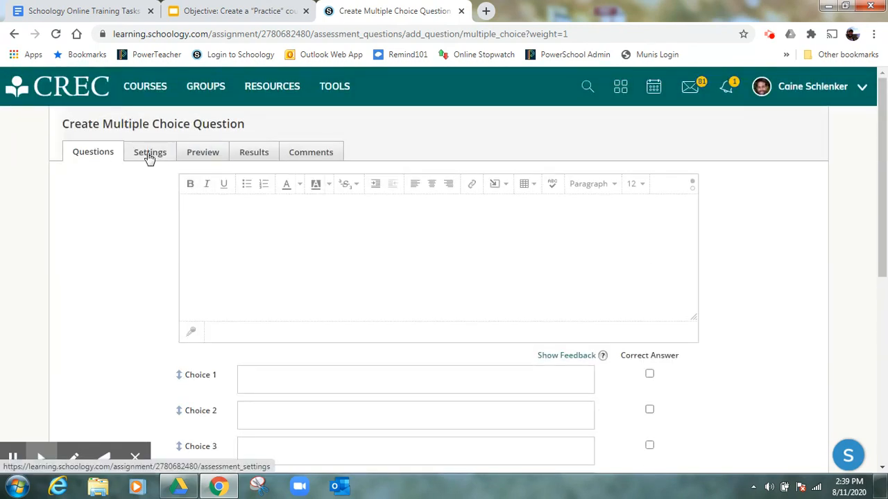
click(105, 152)
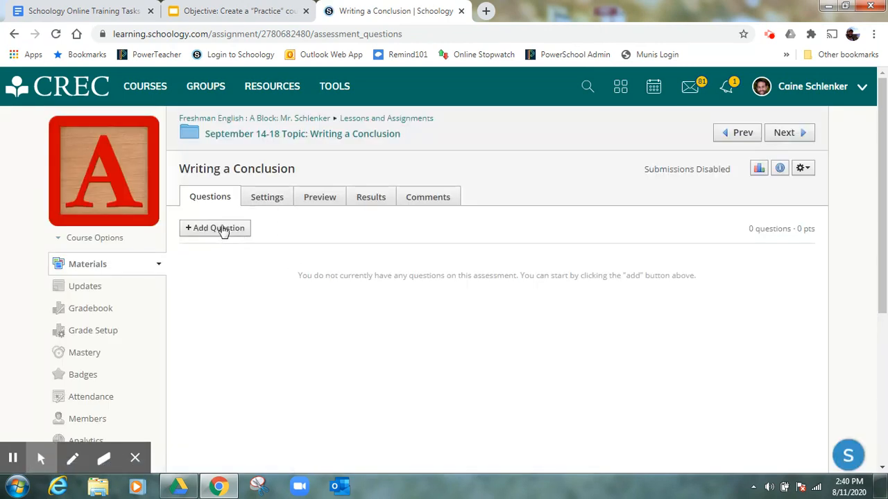
- Open a new Ordering question for the quiz and review its item fields, partial credit, timing and grading options
click(223, 229)
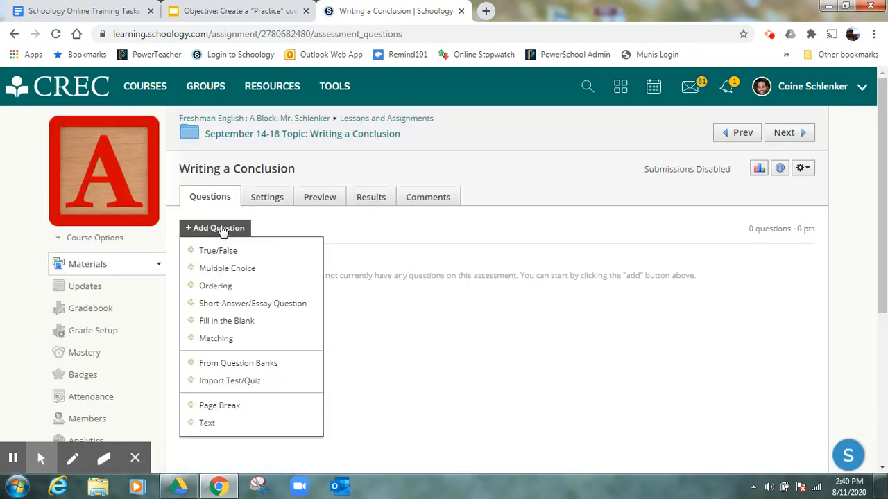
click(244, 290)
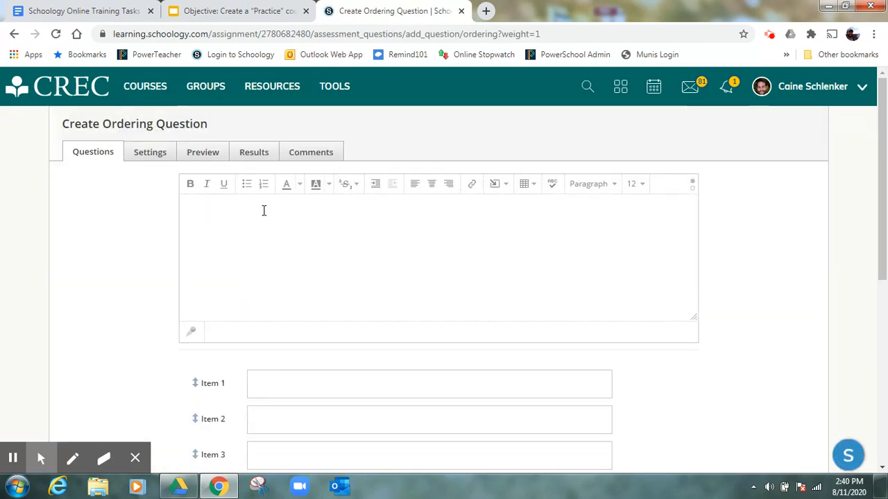
scroll(294, 259, down, 2)
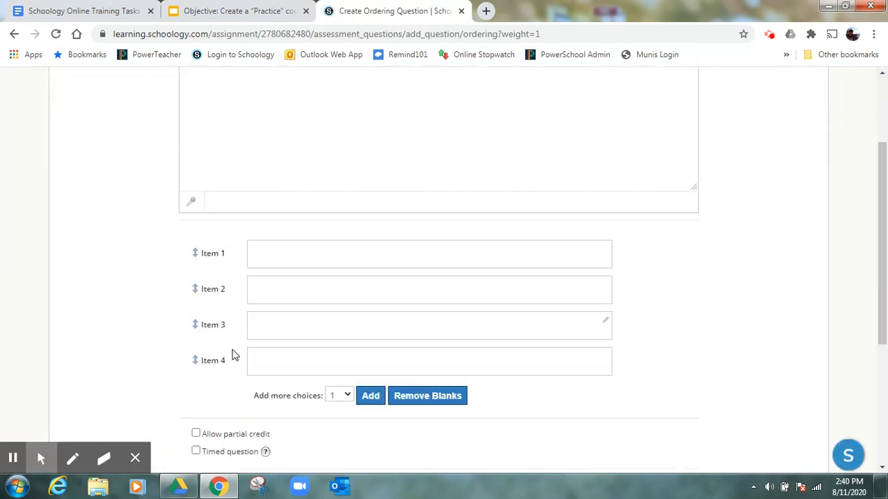
scroll(296, 299, down, 2)
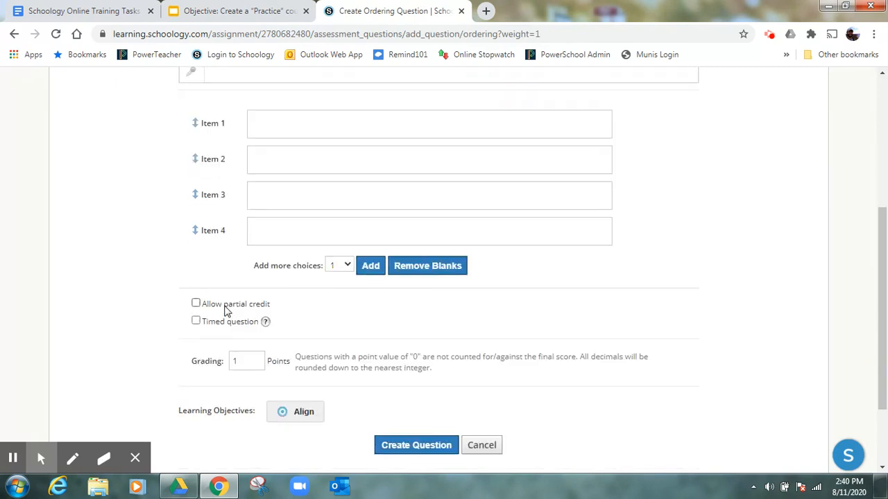
scroll(234, 316, up, 3)
scroll(234, 315, down, 2)
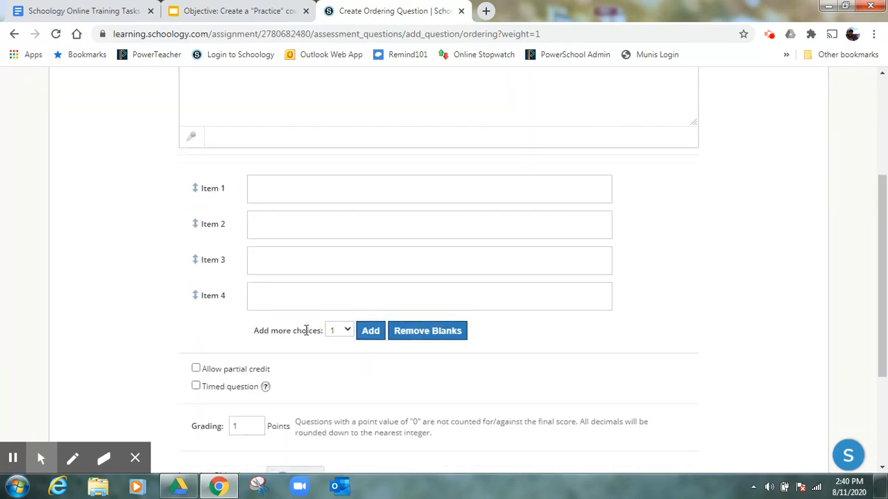
- Add one more item to the Ordering question, remove the blank items, and cancel the question
click(368, 333)
scroll(297, 331, down, 2)
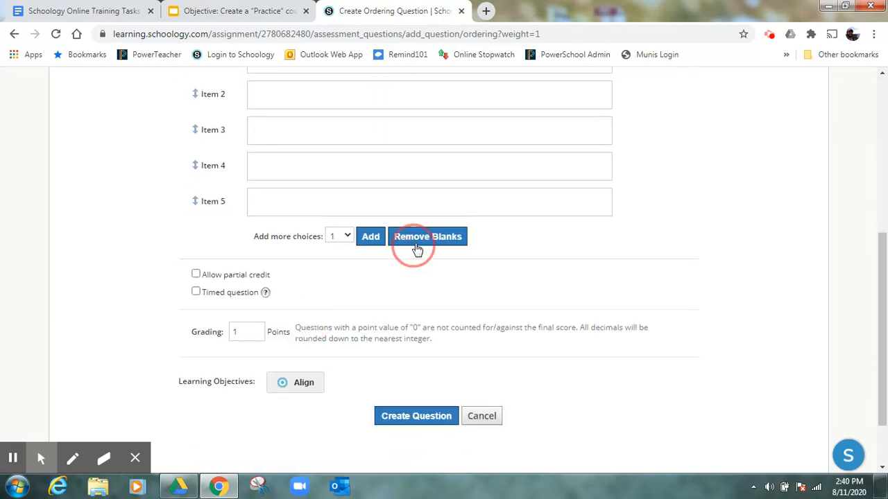
click(442, 239)
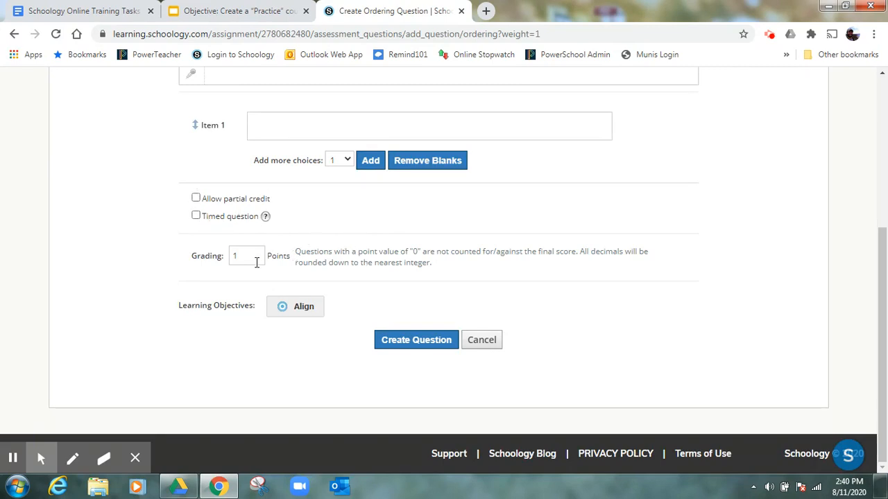
click(482, 342)
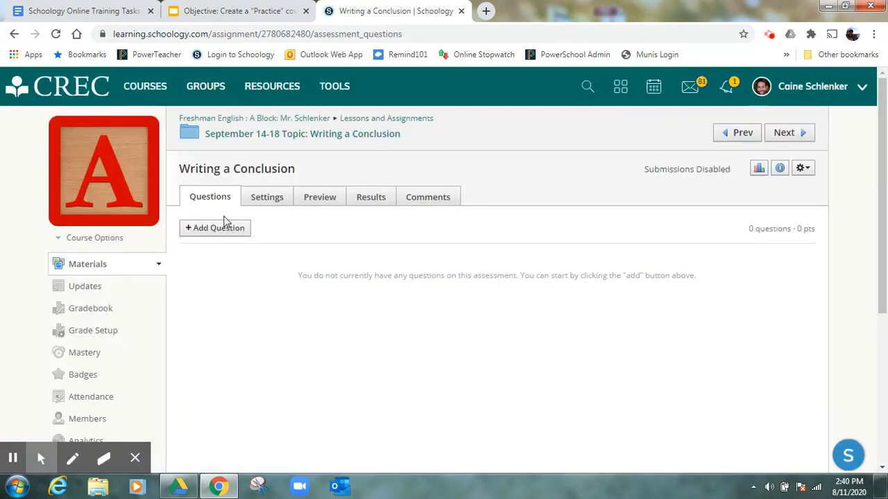
- Open a new Short-Answer/Essay question, review its answer, printing and grading options, and return to the quiz's question list
click(210, 228)
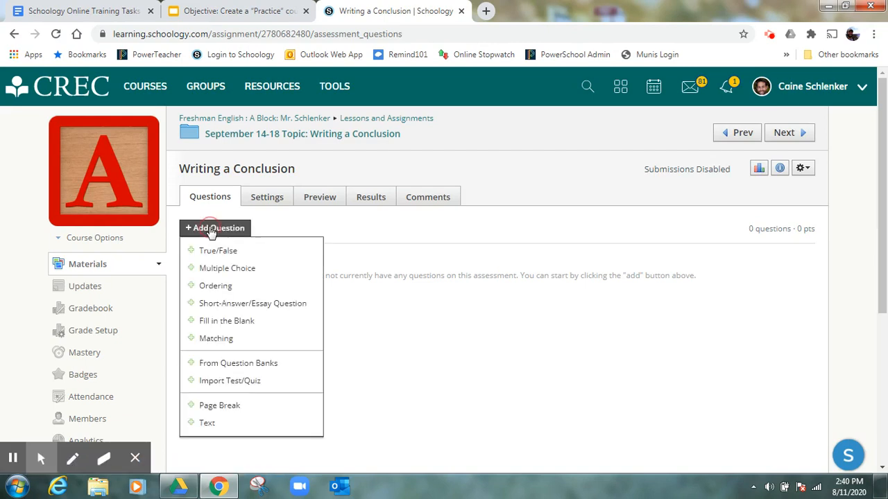
click(239, 309)
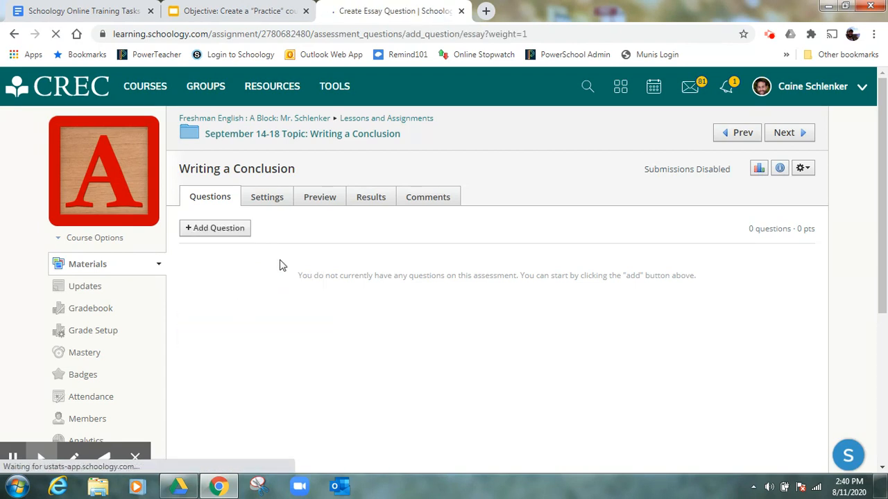
scroll(342, 308, down, 2)
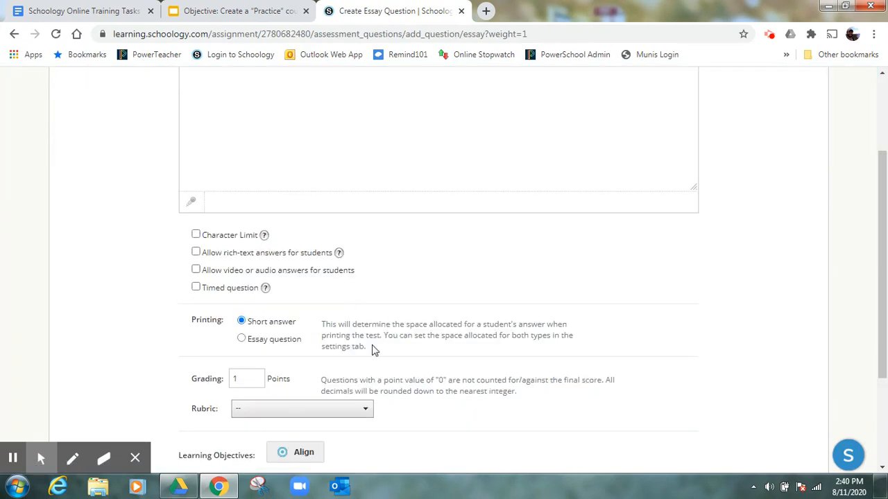
scroll(331, 327, down, 1)
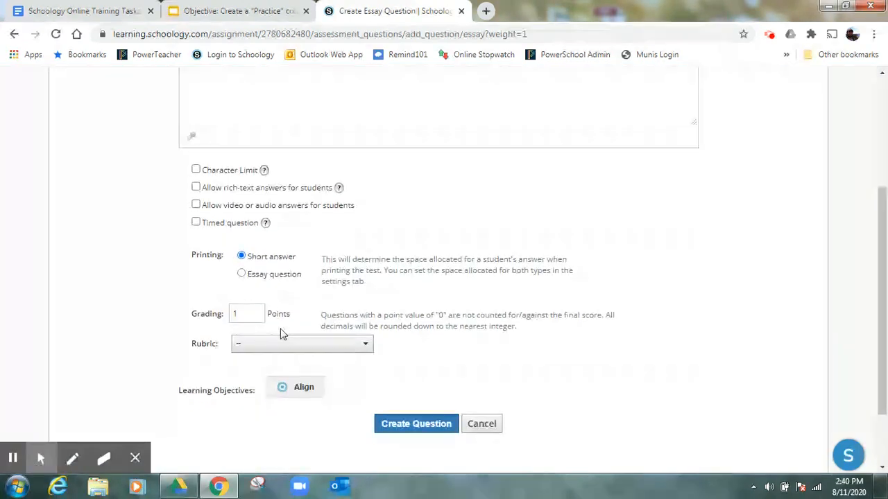
scroll(277, 312, up, 2)
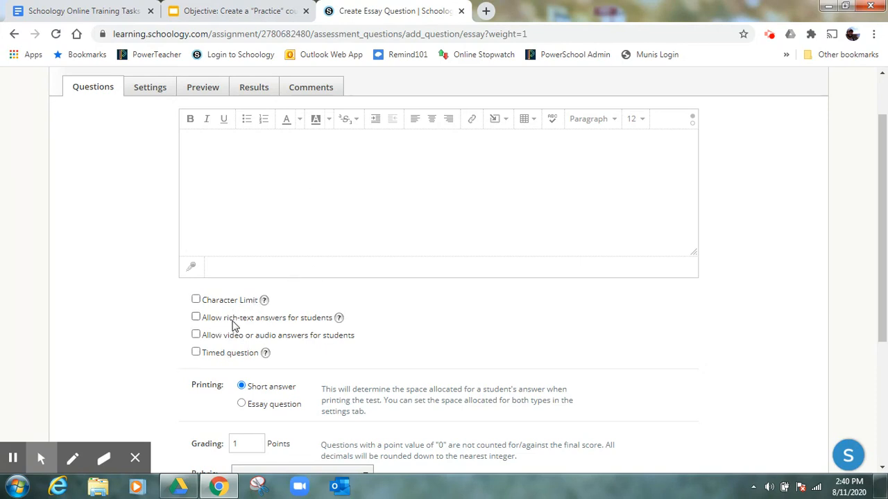
scroll(275, 281, up, 1)
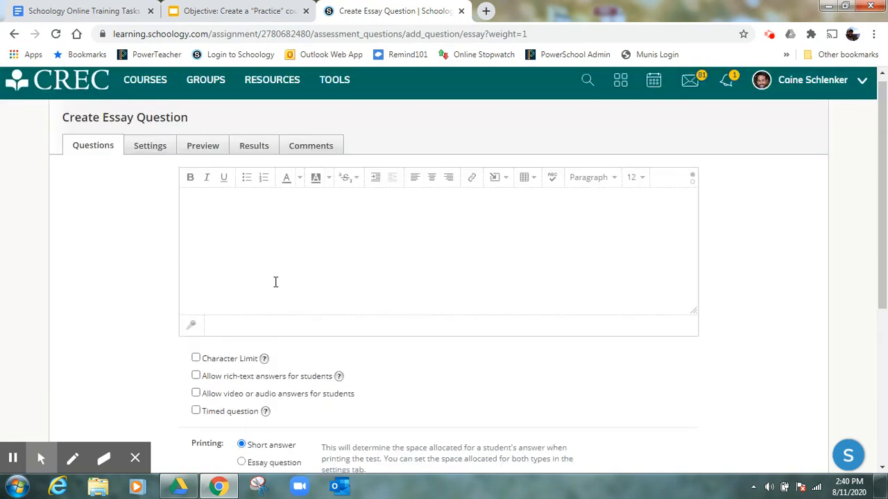
click(92, 157)
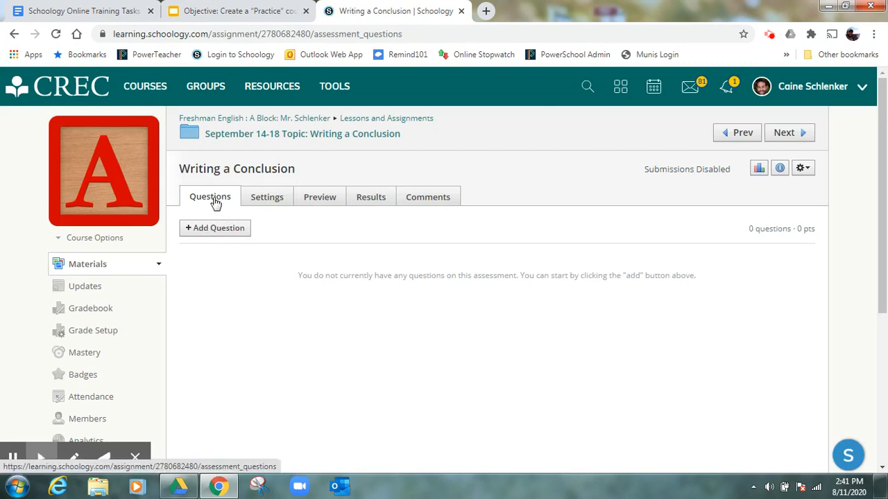
- Check the audio/video recording option in a new Short-Answer/Essay question, and look over the other available question types
click(210, 229)
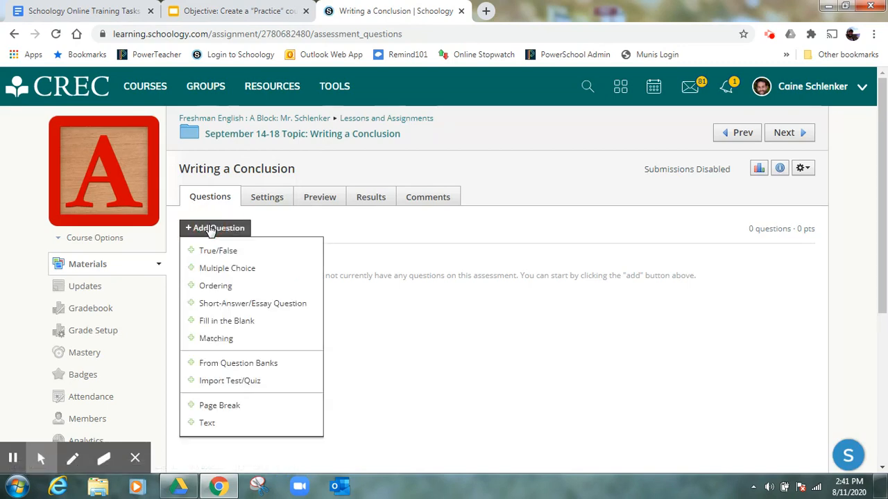
click(226, 305)
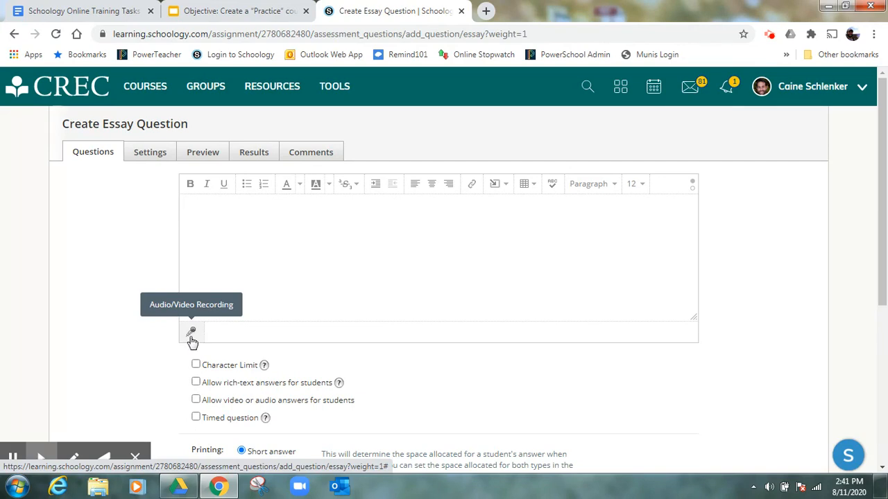
click(103, 152)
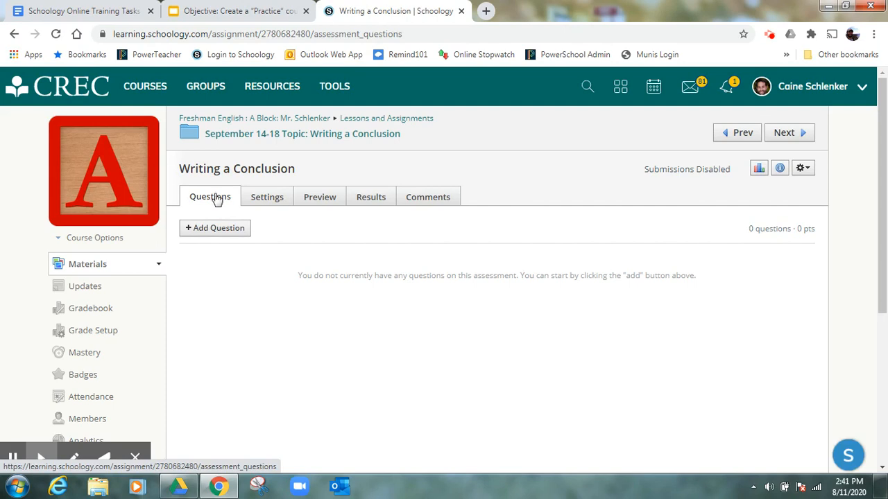
click(207, 231)
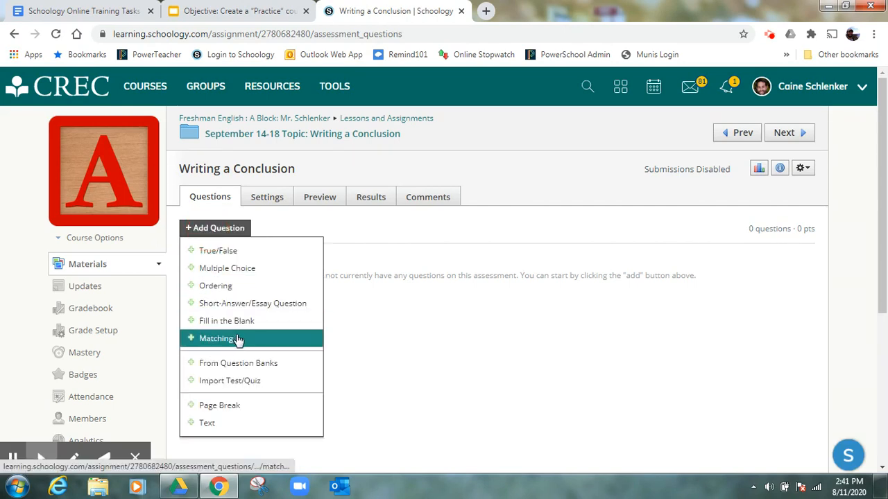
click(254, 217)
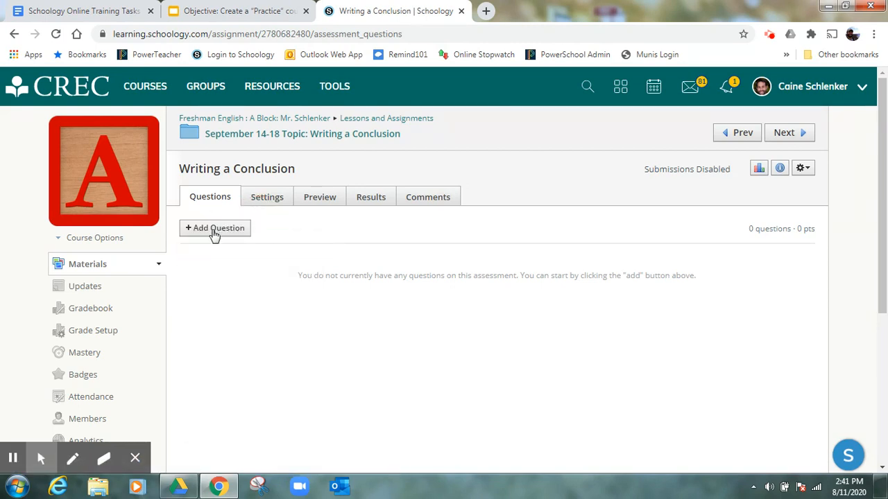
- In the quiz settings, try the "Enable until..." and "Enable from... until..." submission options, and set submissions back to Disable
click(266, 206)
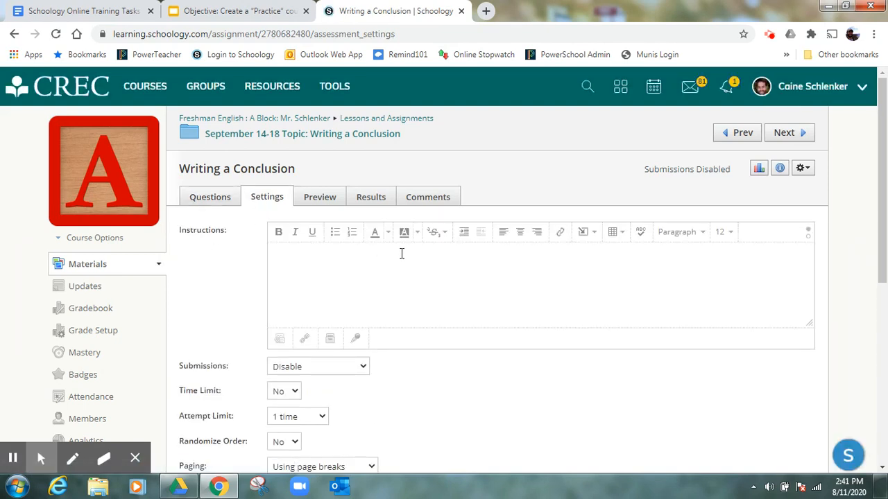
scroll(243, 277, down, 2)
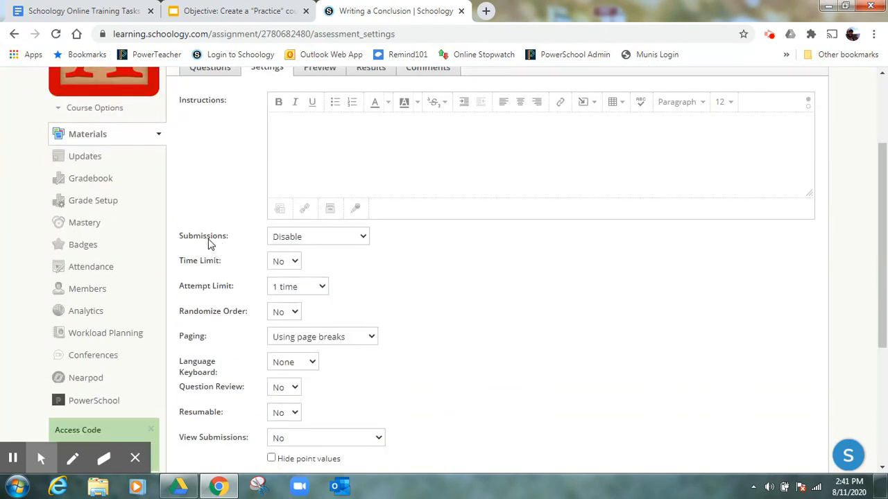
click(345, 239)
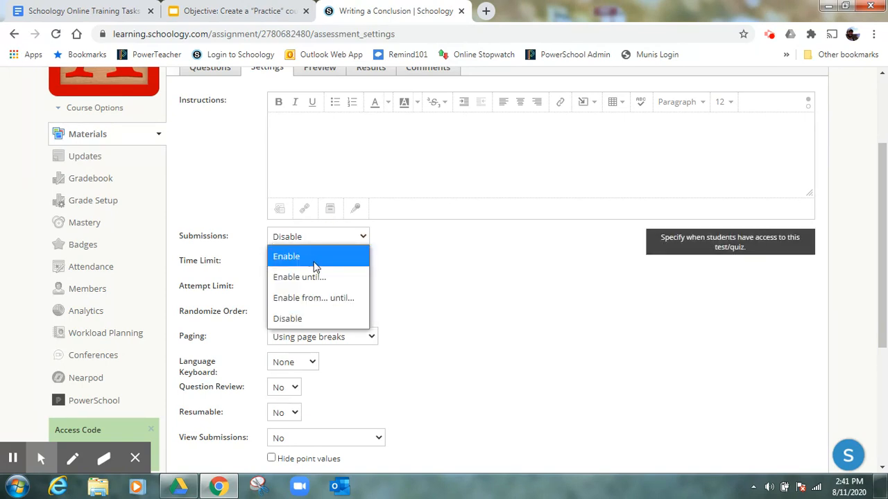
click(315, 287)
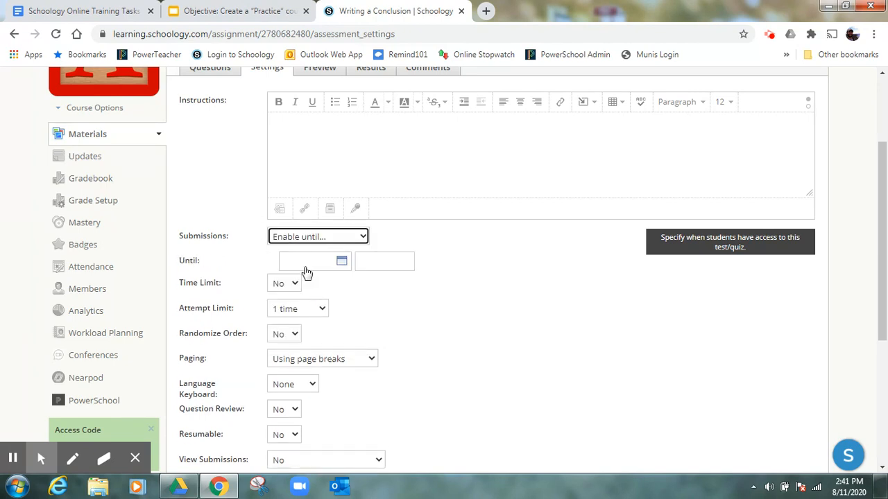
click(360, 239)
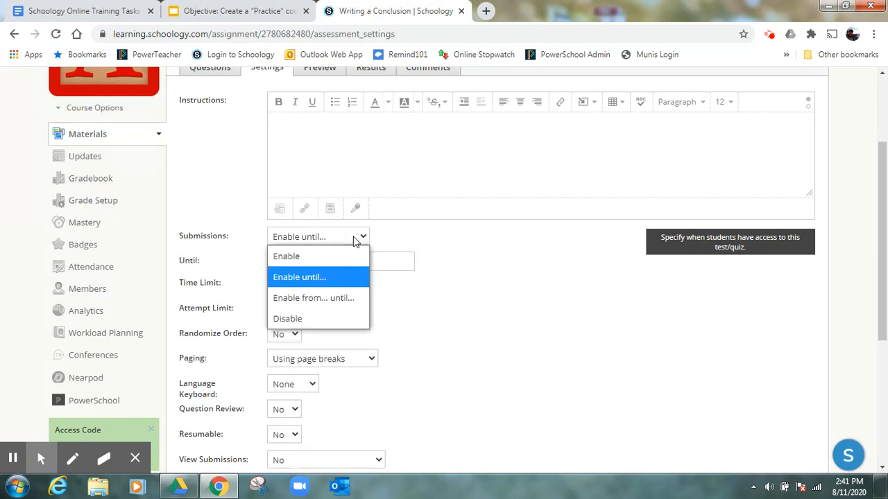
click(340, 298)
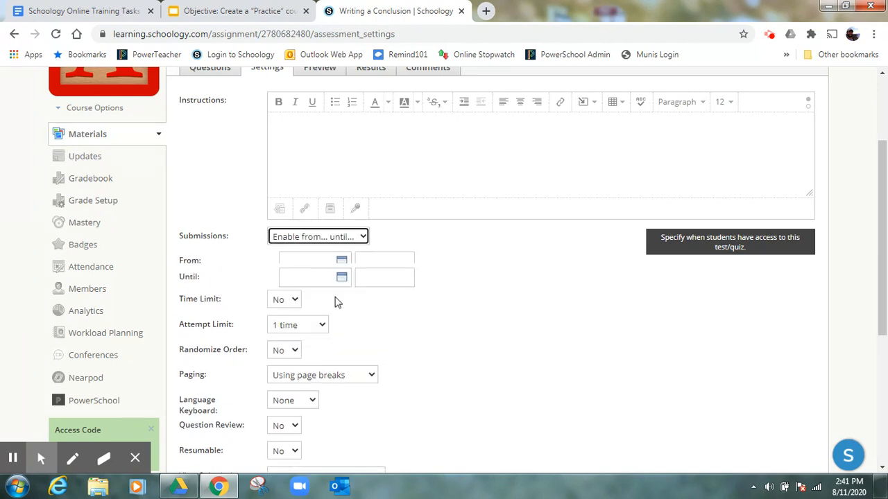
click(360, 238)
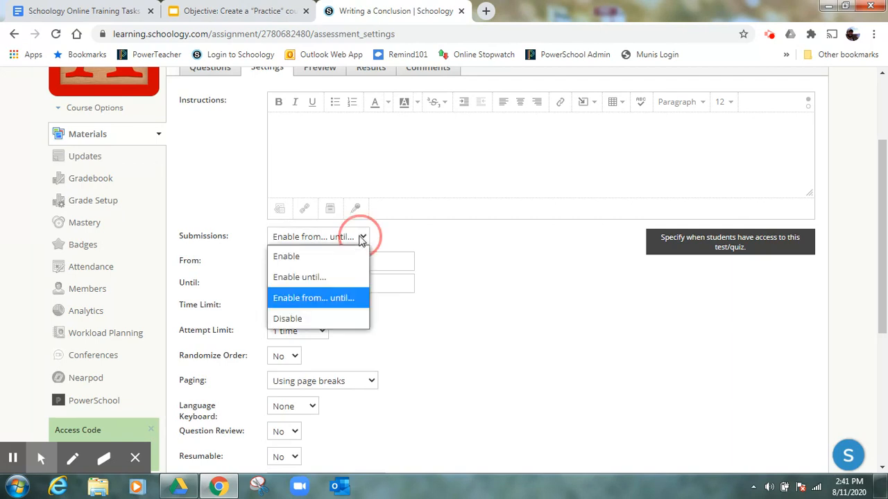
click(318, 316)
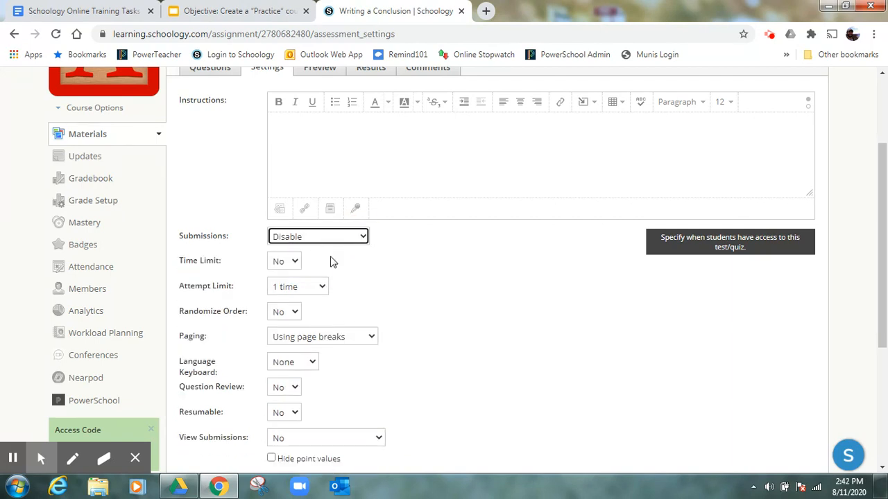
- Check the time limit and attempt limit options in the quiz settings without changing them
scroll(290, 219, up, 2)
scroll(223, 249, down, 1)
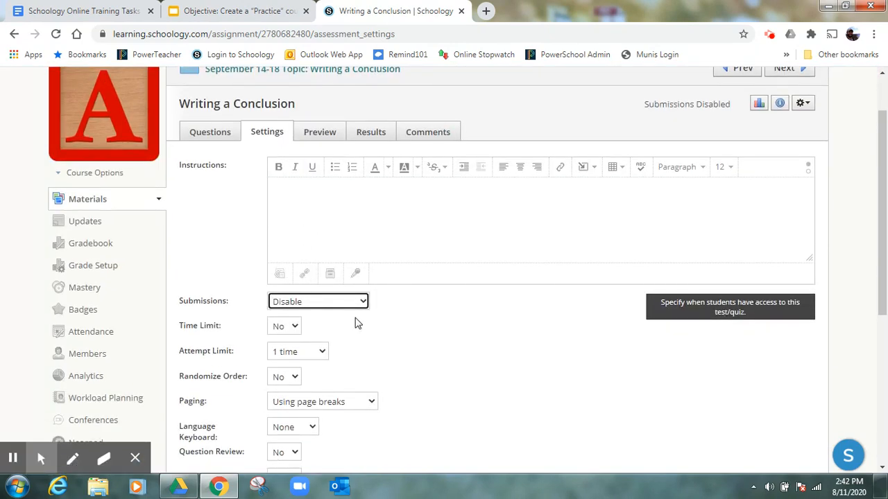
scroll(364, 324, down, 1)
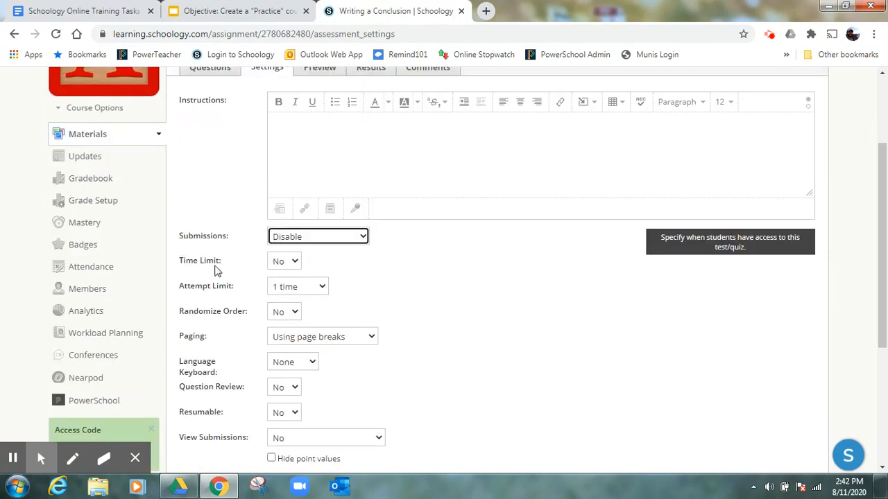
click(291, 264)
click(292, 262)
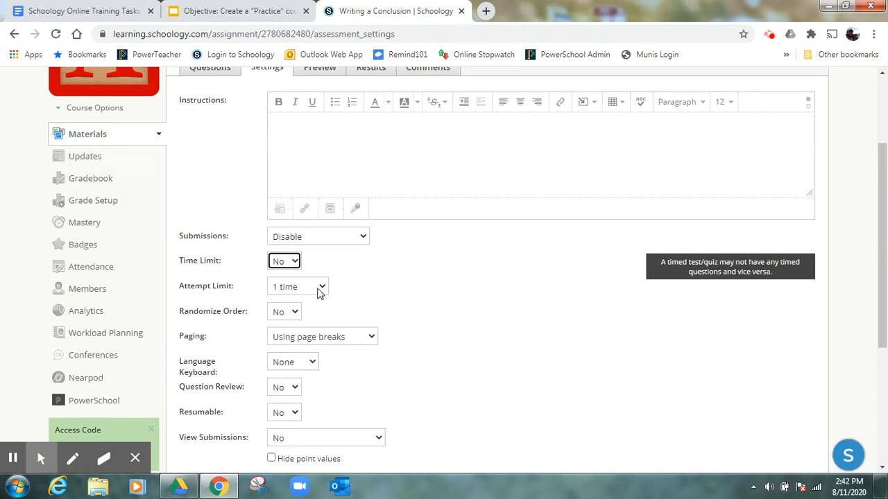
scroll(326, 292, down, 1)
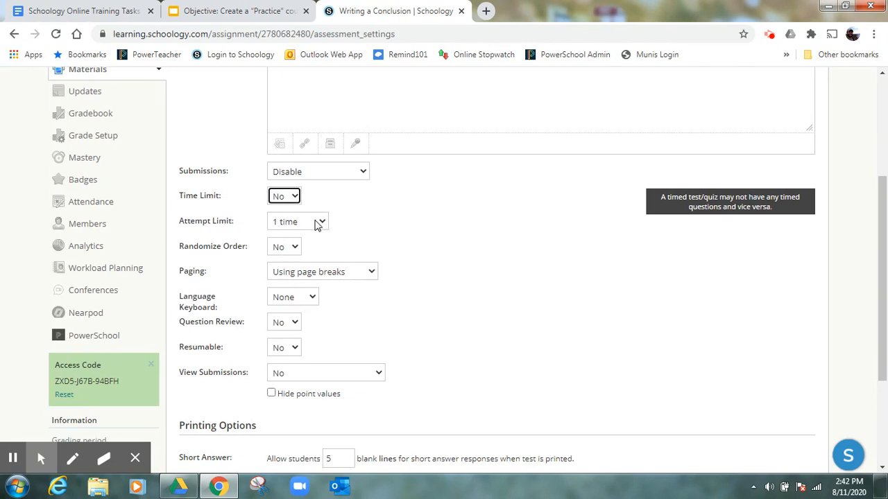
click(317, 223)
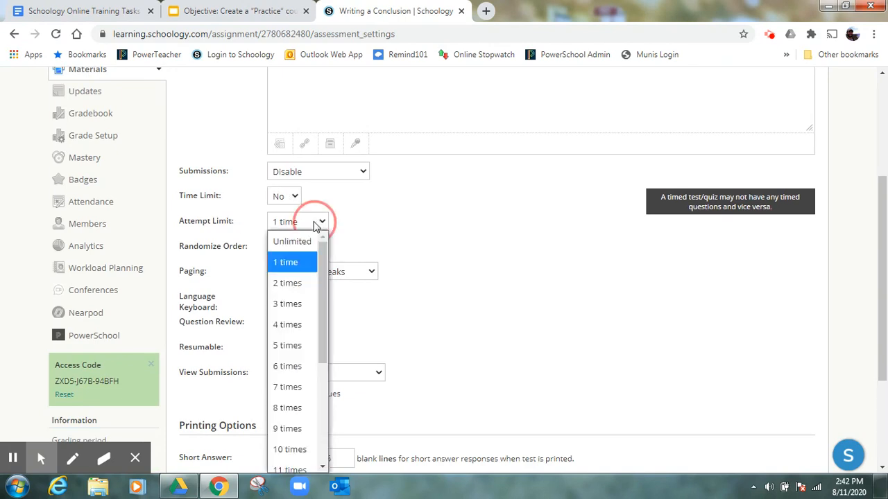
click(359, 216)
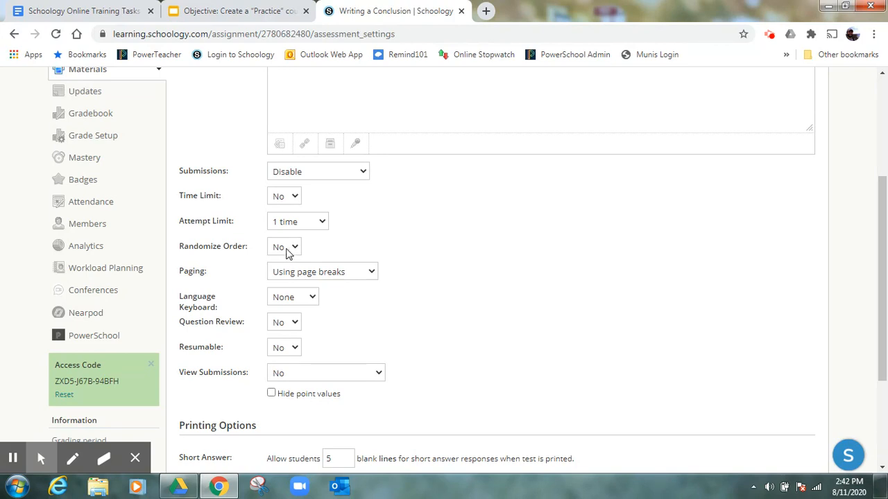
- Try the Spanish language keyboard for the quiz, and set the language keyboard back to None
scroll(432, 250, down, 1)
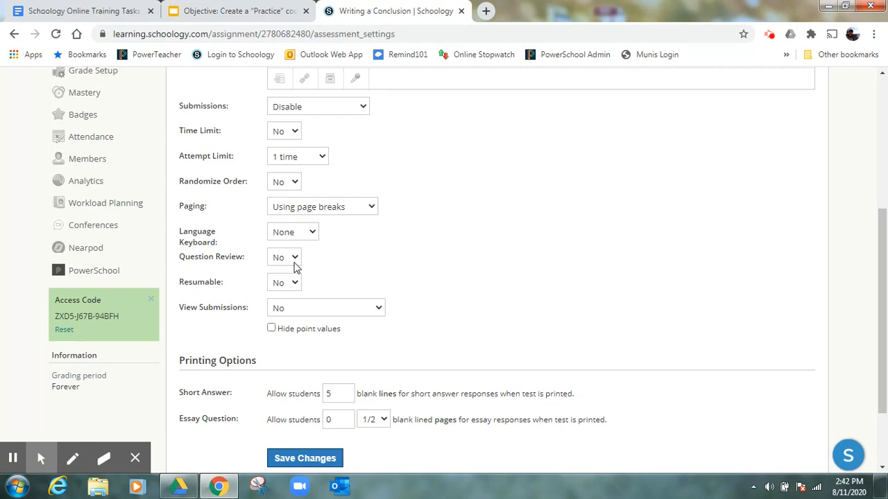
click(292, 233)
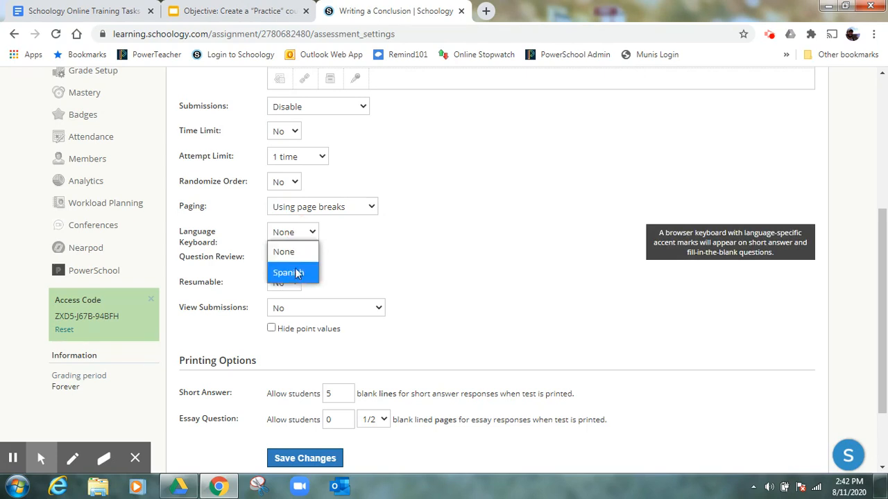
click(296, 261)
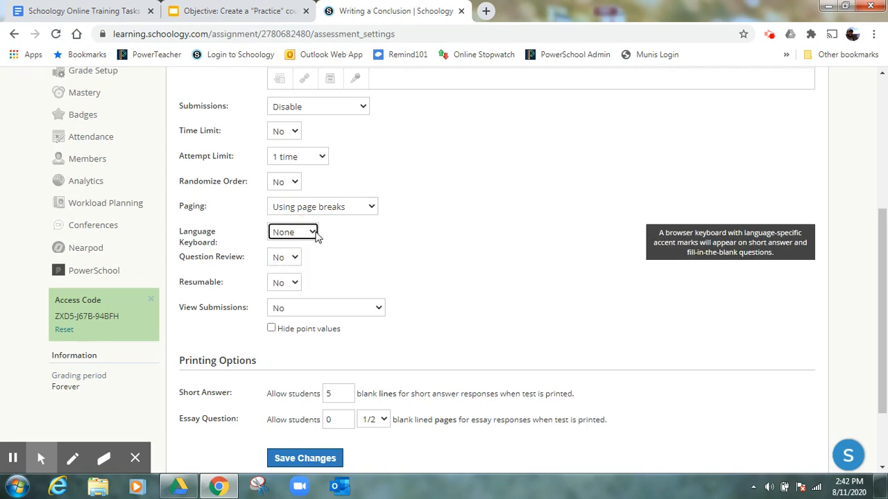
click(313, 234)
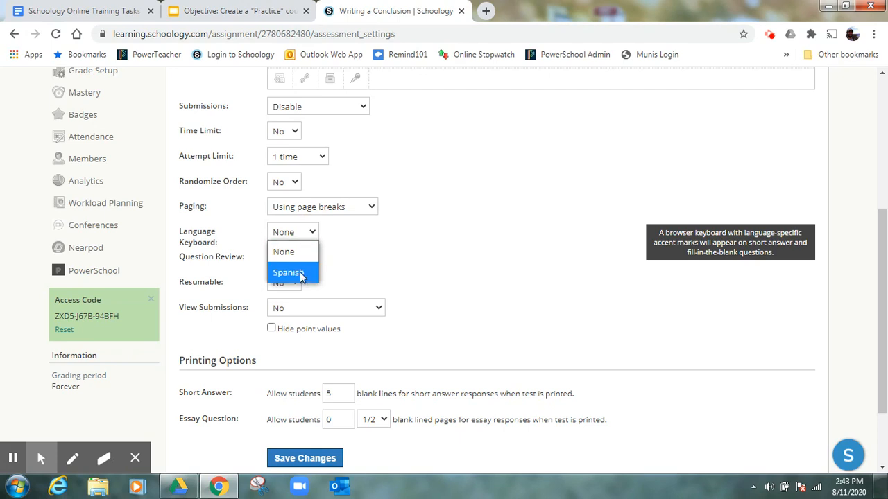
click(302, 273)
click(307, 235)
click(307, 252)
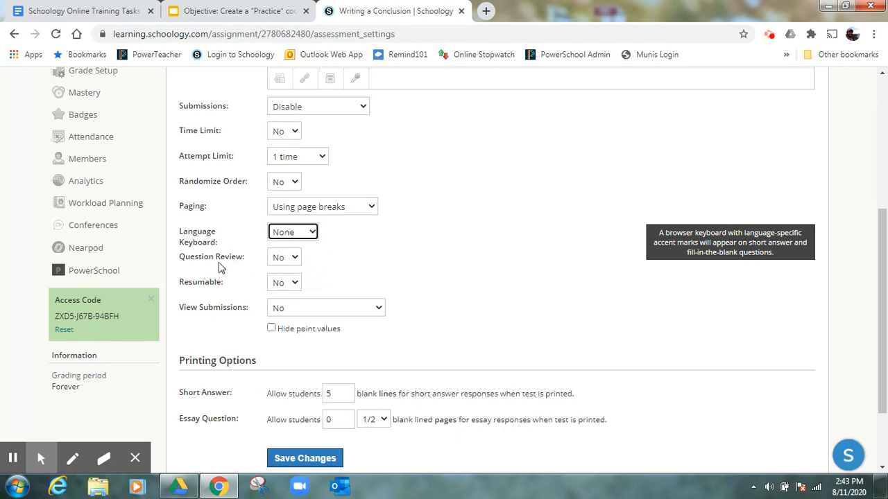
- Try allowing question review before submission by choosing Yes, and set Question Review back to No
click(296, 257)
click(298, 295)
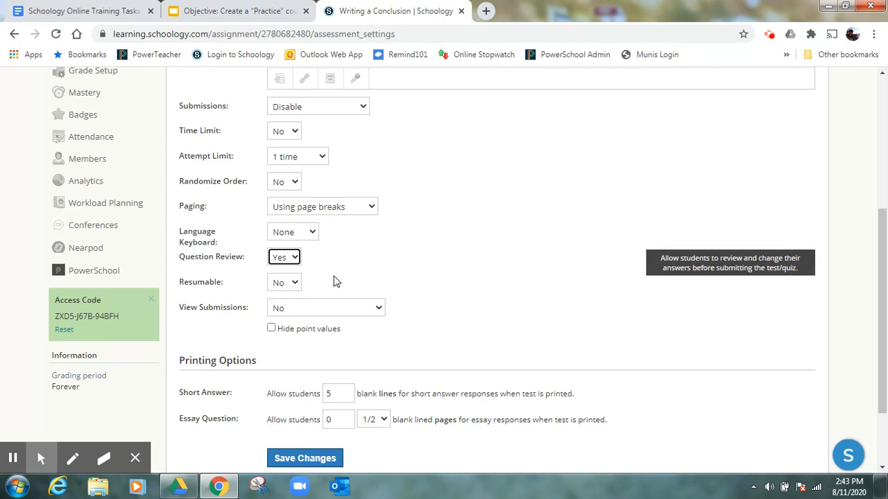
click(291, 258)
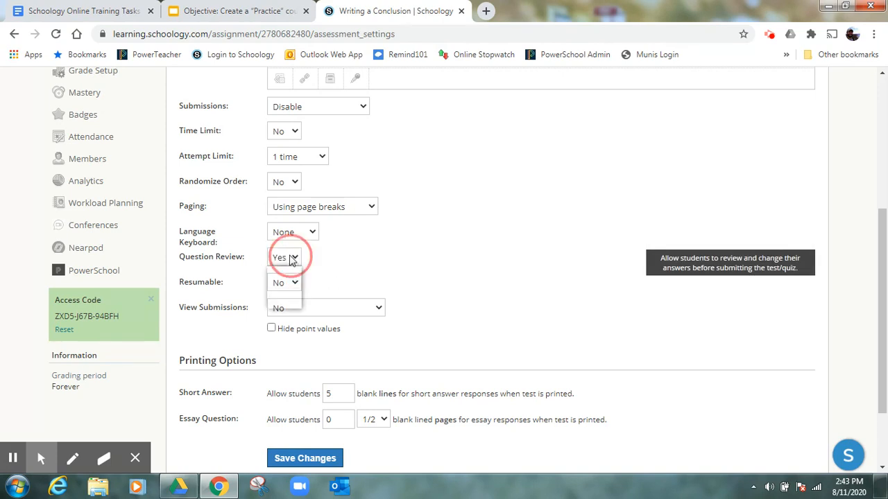
click(285, 274)
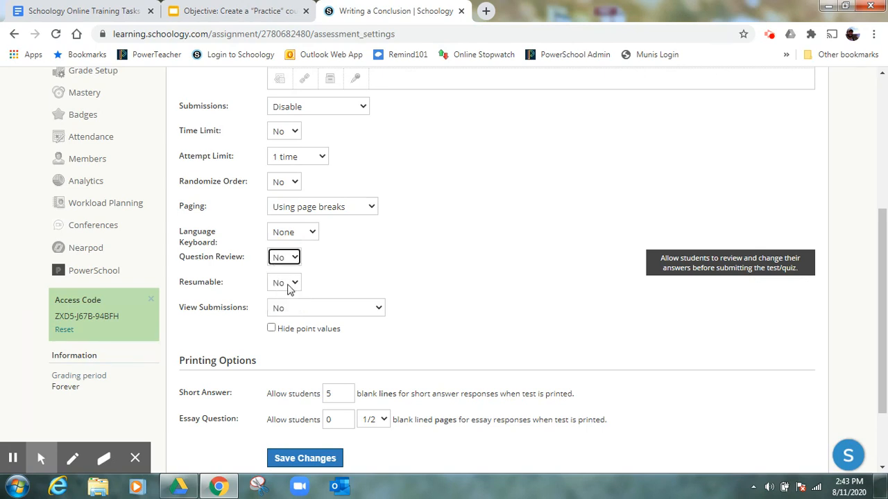
- Review the Resumable and View Submissions choices and the printing options in the quiz settings, leaving them as they are
click(289, 286)
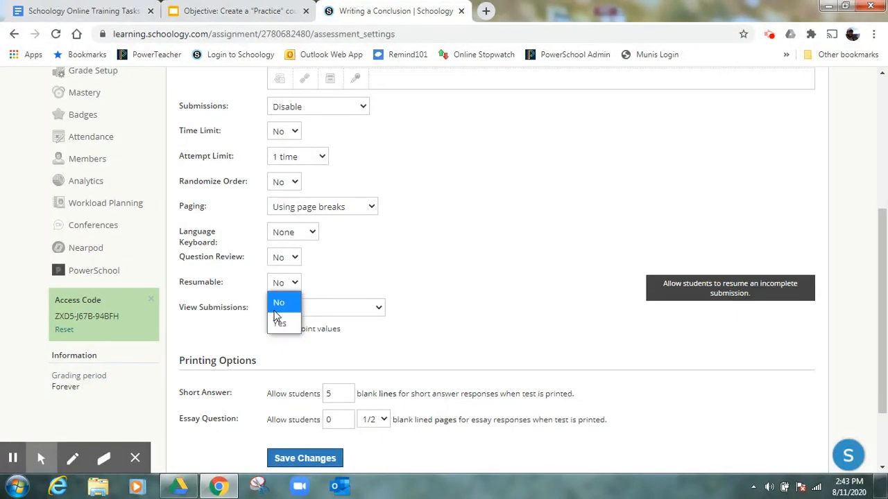
click(327, 290)
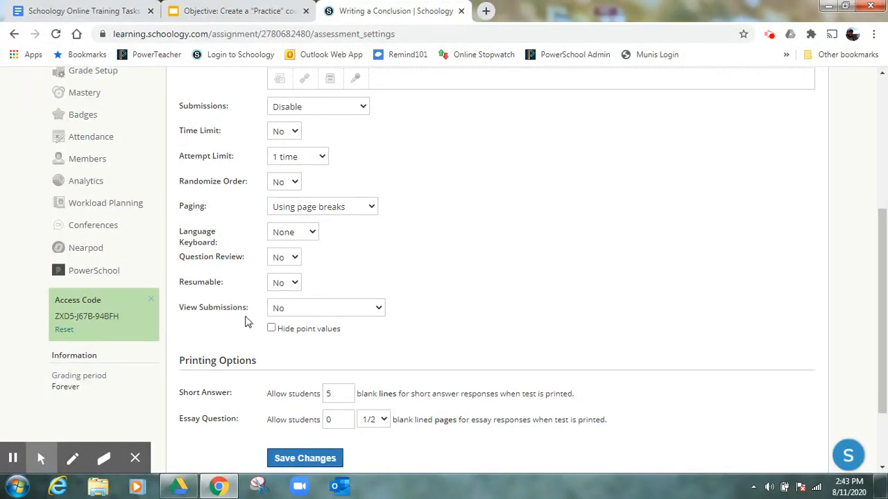
click(323, 311)
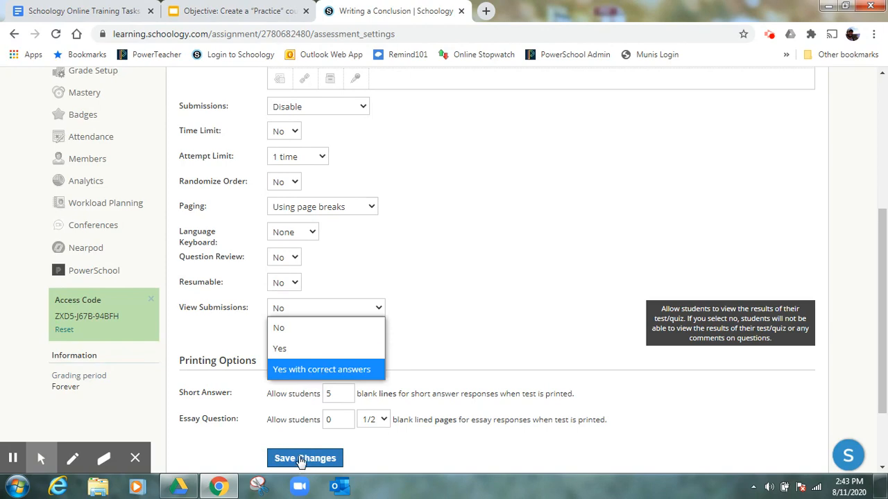
scroll(527, 285, up, 1)
scroll(421, 359, down, 4)
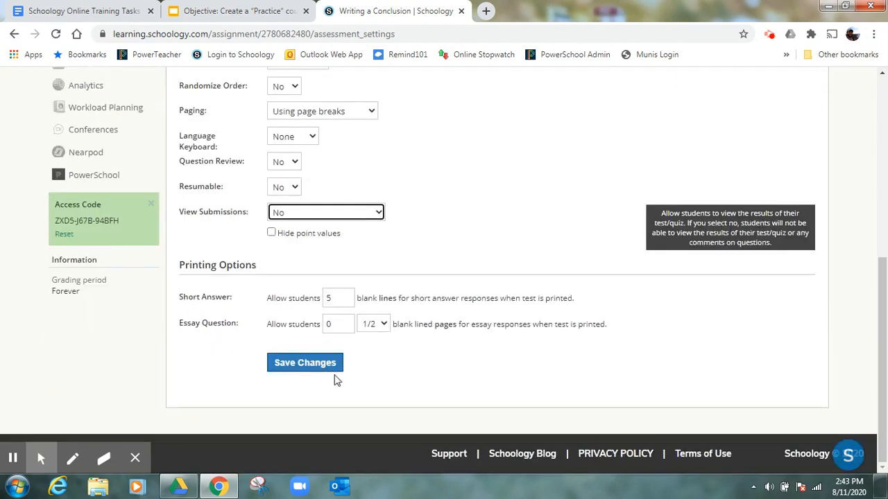
scroll(361, 351, up, 3)
scroll(361, 353, down, 3)
scroll(375, 359, up, 5)
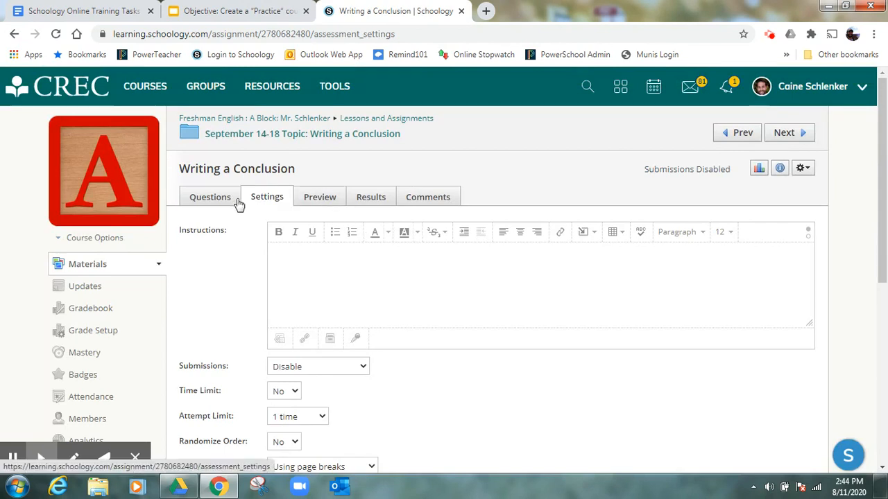
- Look over the quiz's preview, results and comments pages, and return to its question list
click(309, 201)
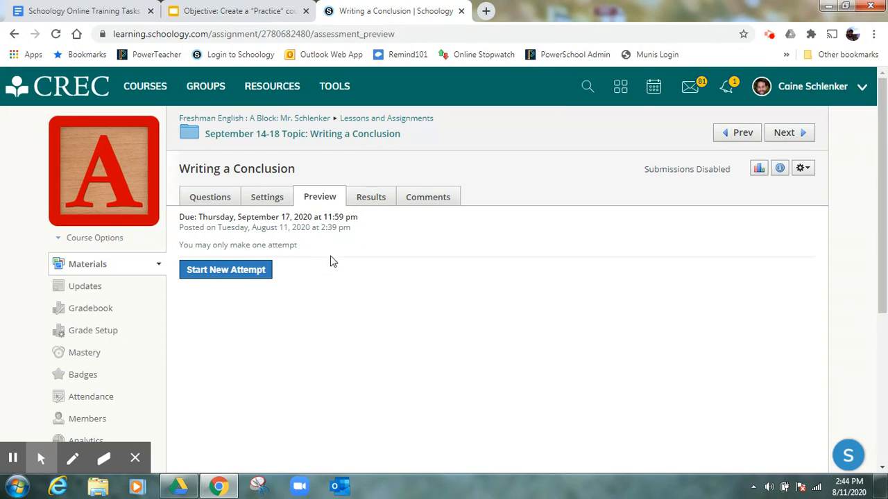
click(371, 201)
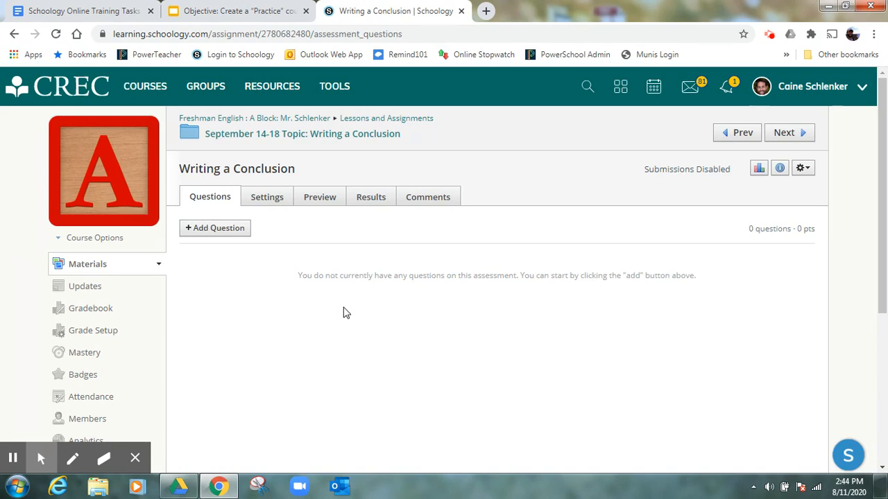
click(421, 201)
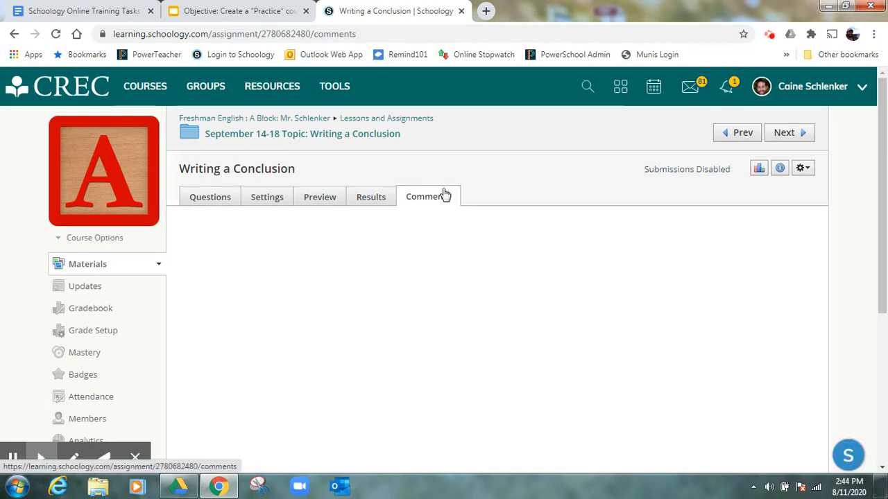
click(201, 202)
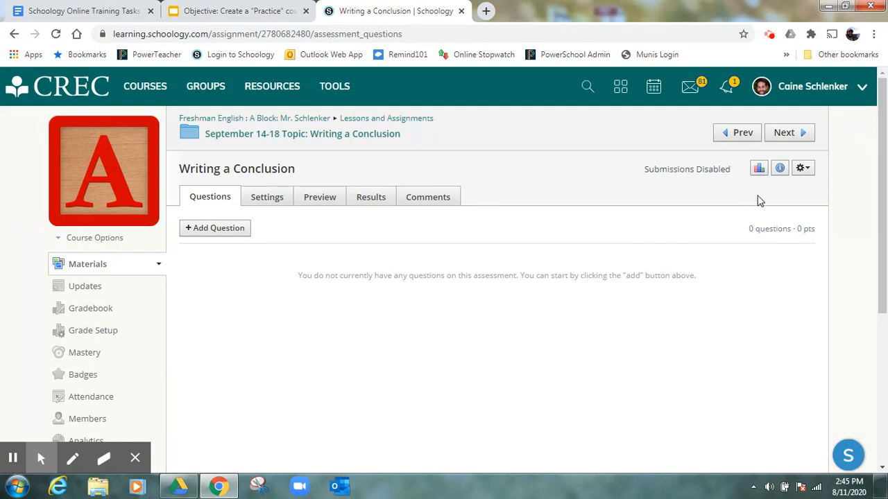
- Open Save to Resources for the quiz, look through the available collections and folders, and close the dialog without saving a copy
click(804, 170)
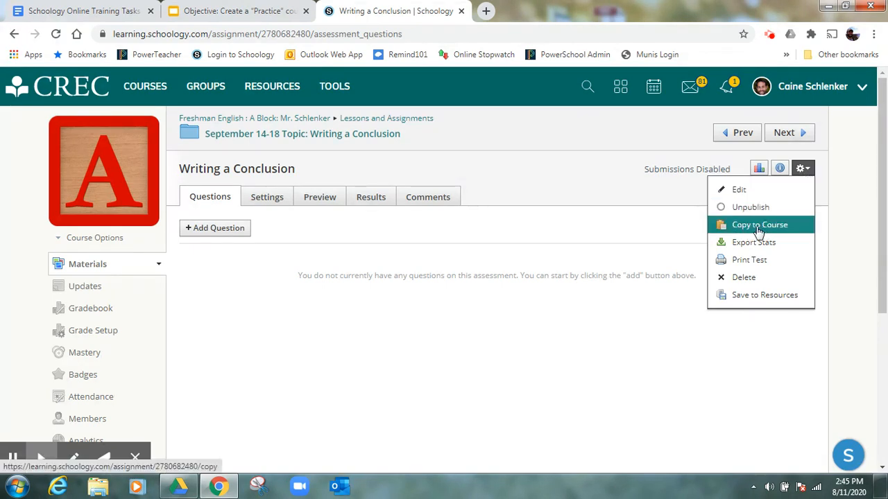
click(768, 299)
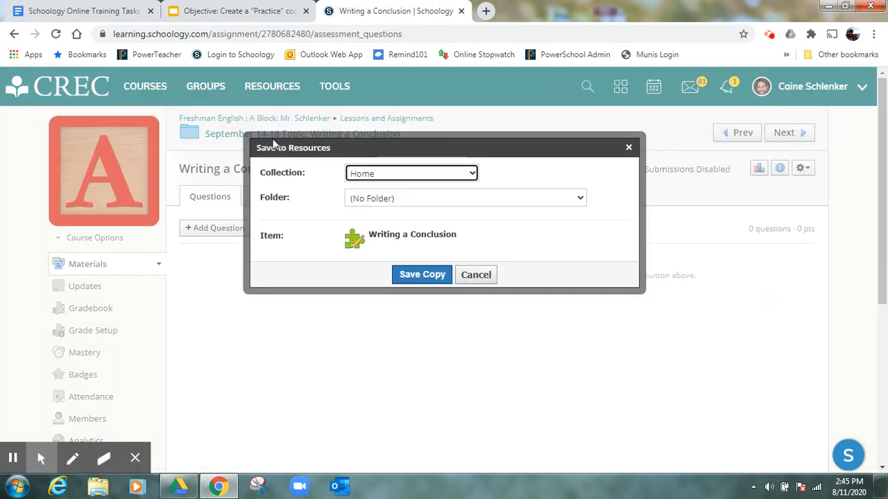
click(430, 174)
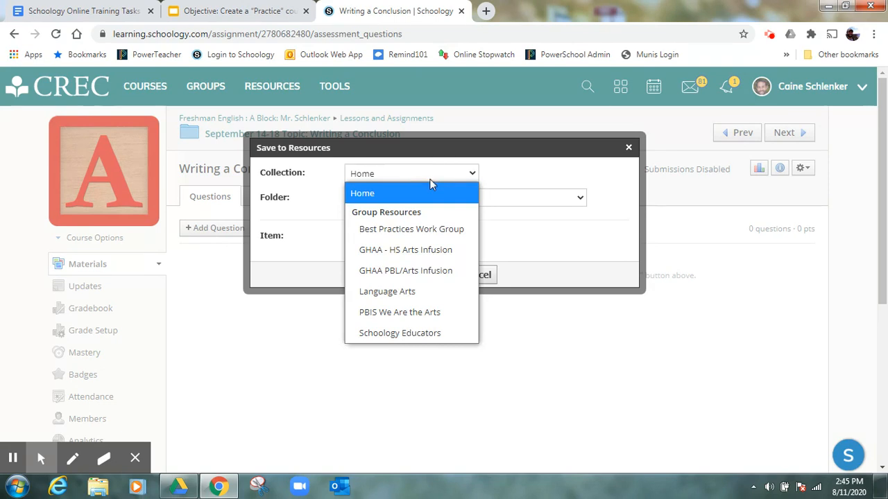
click(412, 174)
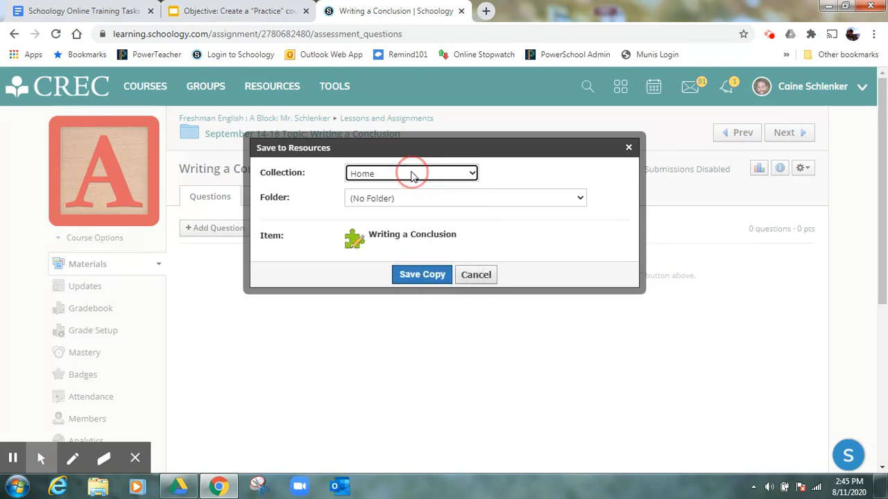
click(409, 199)
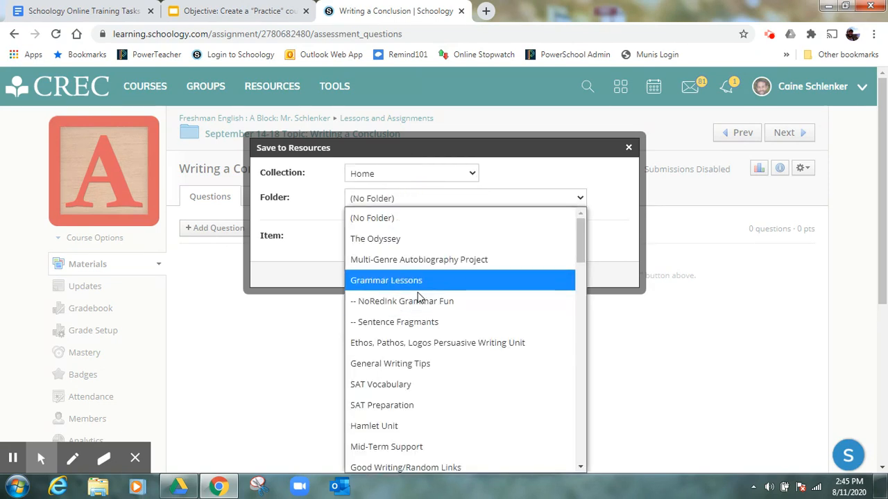
scroll(418, 302, down, 15)
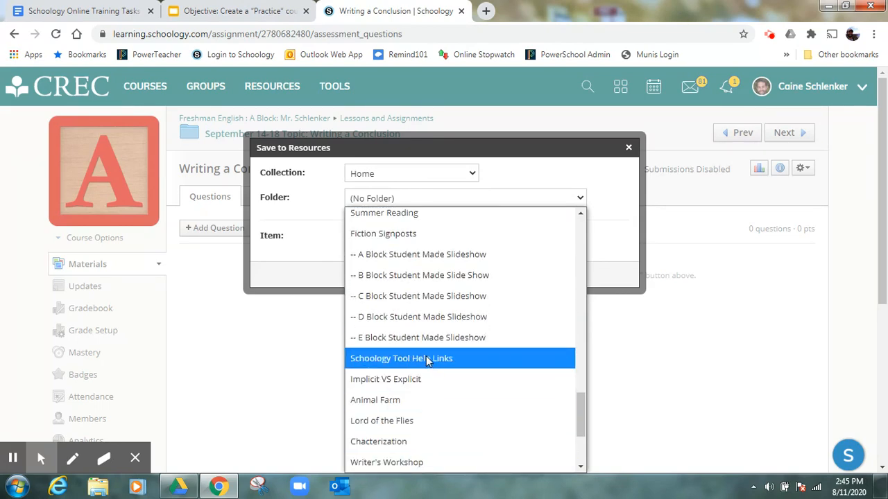
scroll(426, 357, up, 10)
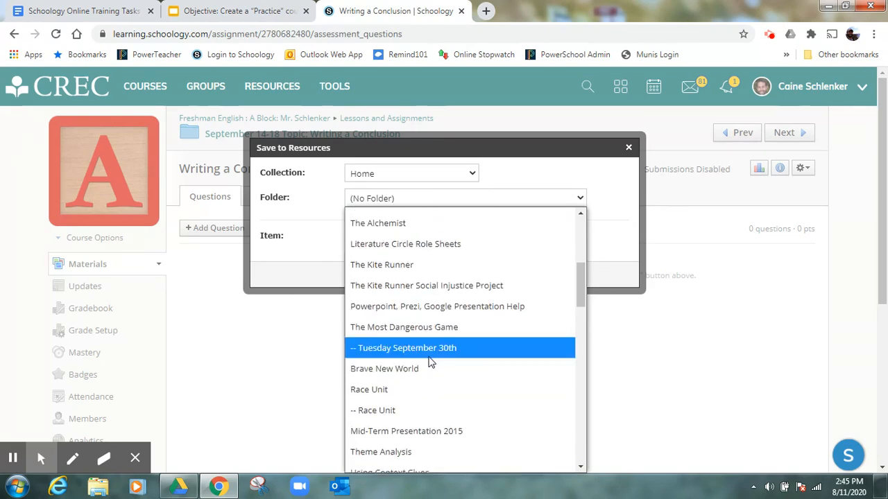
scroll(429, 361, up, 5)
click(514, 146)
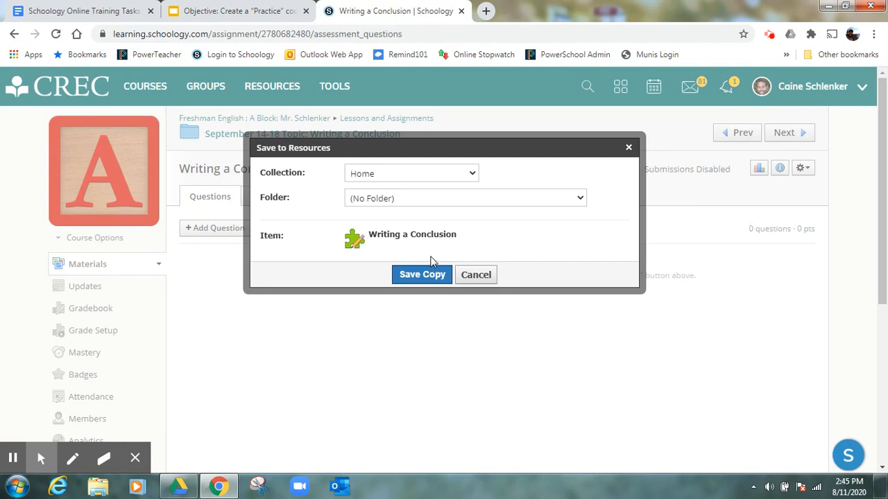
click(628, 149)
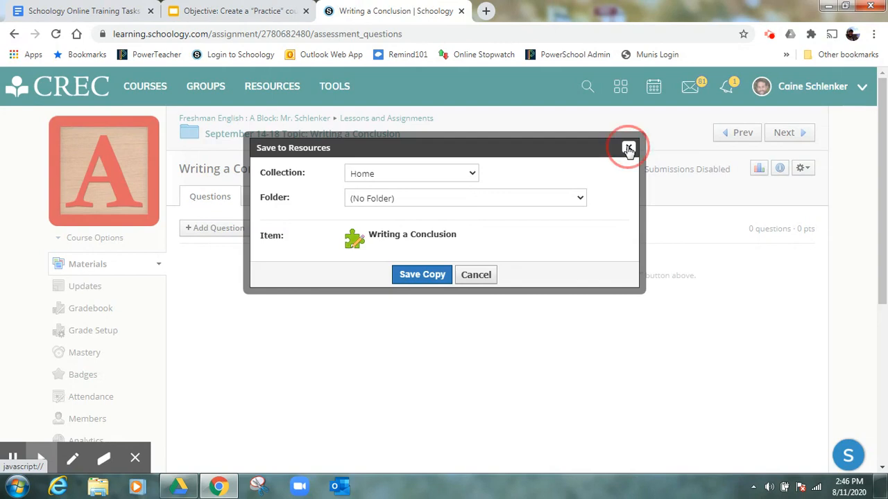